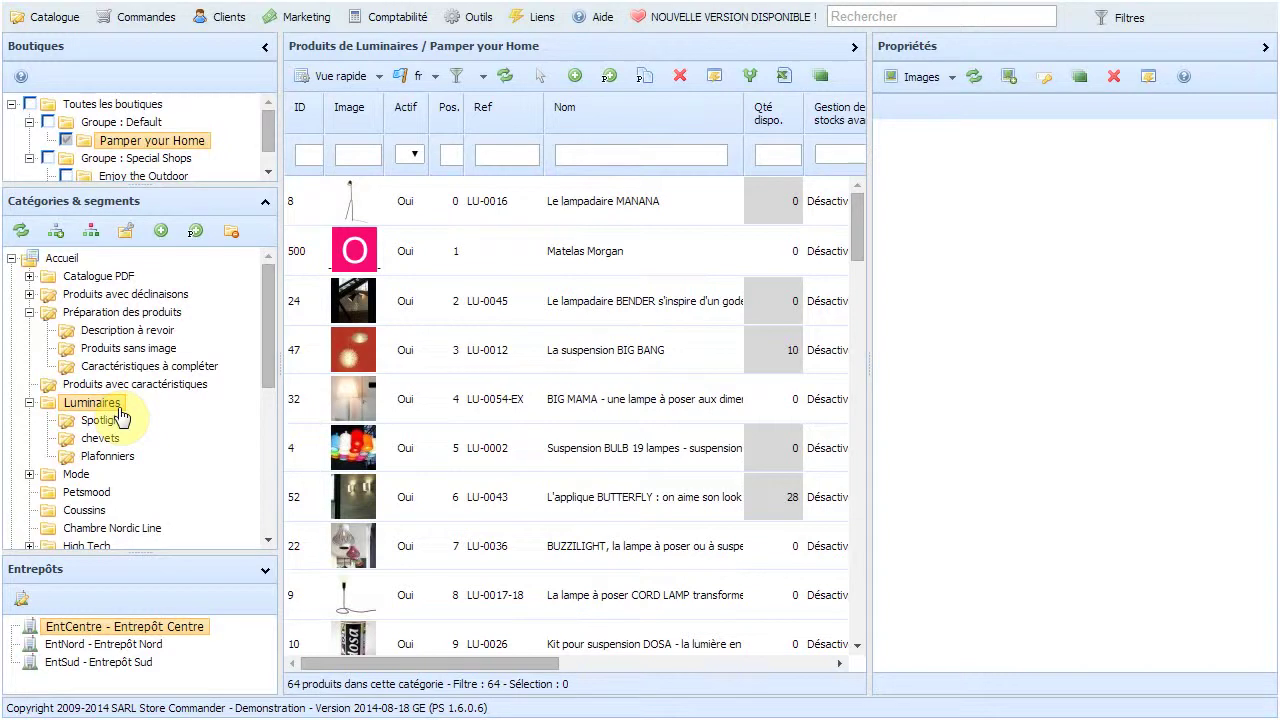
Move the Mode category above Luminaires in the category tree
{"action": "left_click", "coordinate": [80, 484]}
{"action": "left_click_drag", "start_coordinate": [78, 480], "coordinate": [76, 402]}
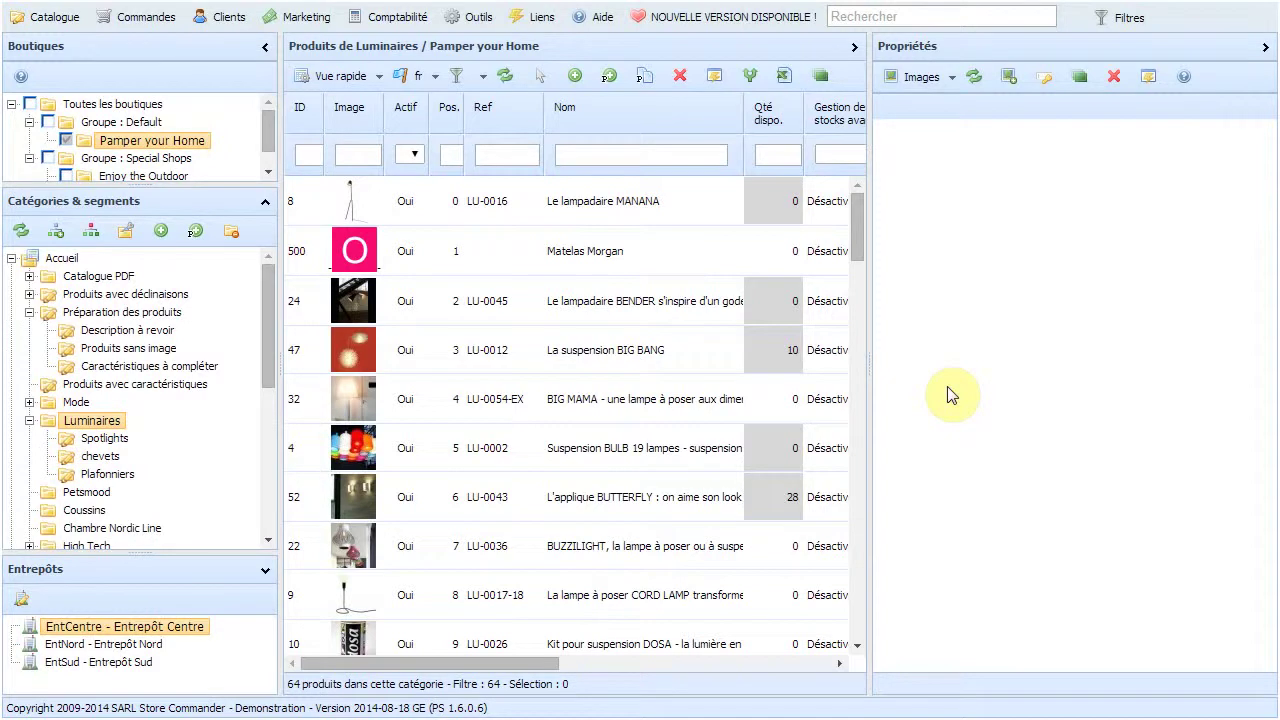
Assign the first six Luminaires products, from Le lampadaire MANANA to Suspension BULB 19 lampes, to the chevets subcategory
{"action": "left_click", "coordinate": [621, 208]}
{"action": "left_click", "coordinate": [565, 448], "text": "shift"}
{"action": "left_click_drag", "start_coordinate": [515, 445], "coordinate": [106, 457]}
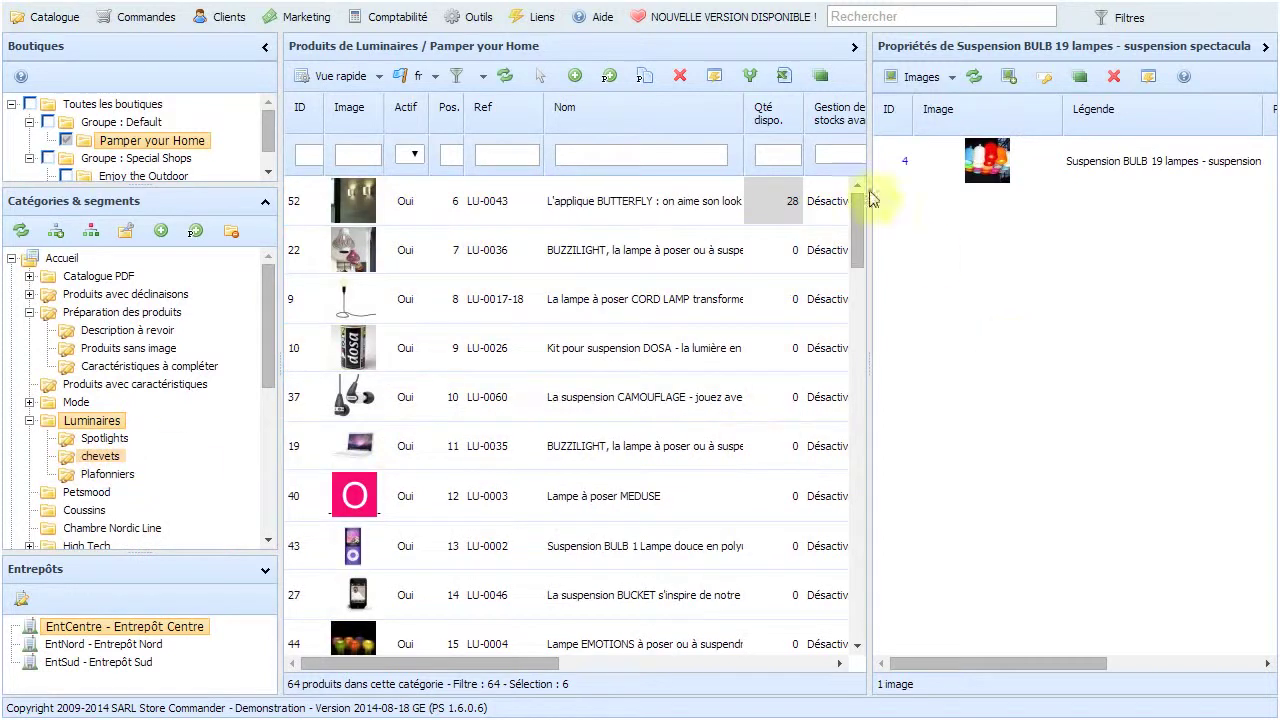
{"action": "left_click", "coordinate": [749, 78]}
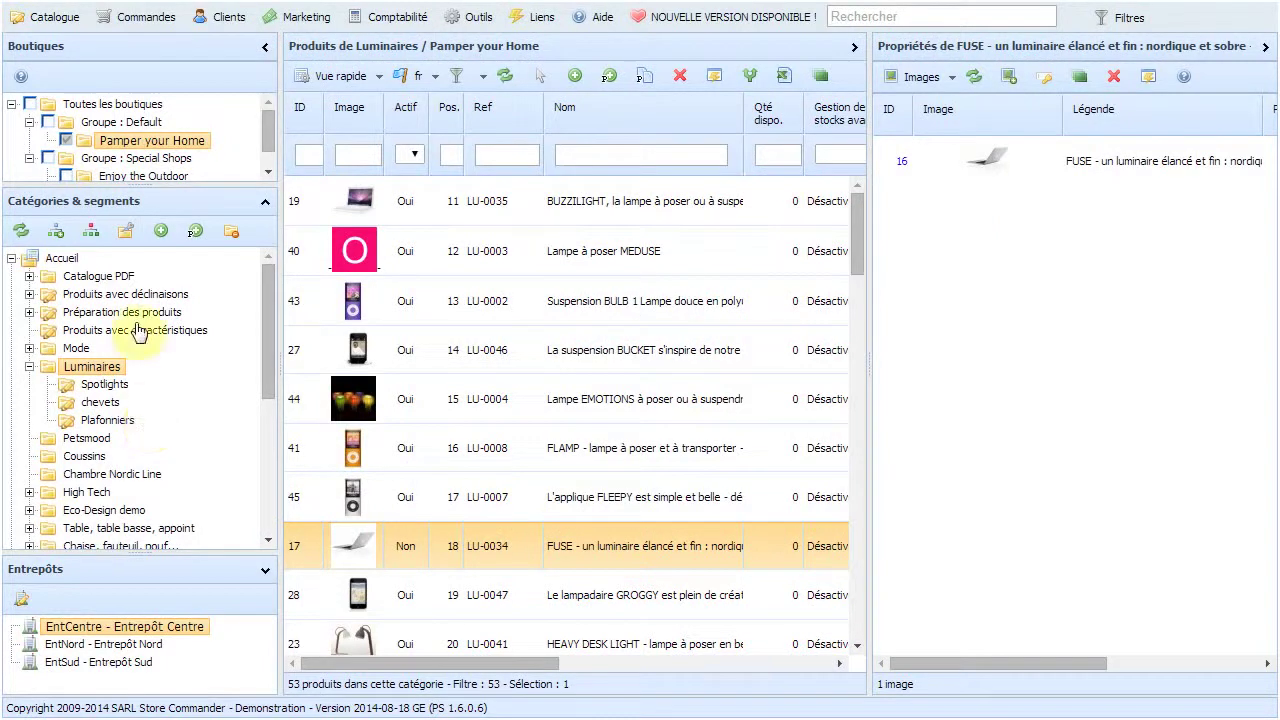
Try the category display filters on the Luminaires product list, including the one that shows products from subcategories
{"action": "left_click", "coordinate": [87, 235]}
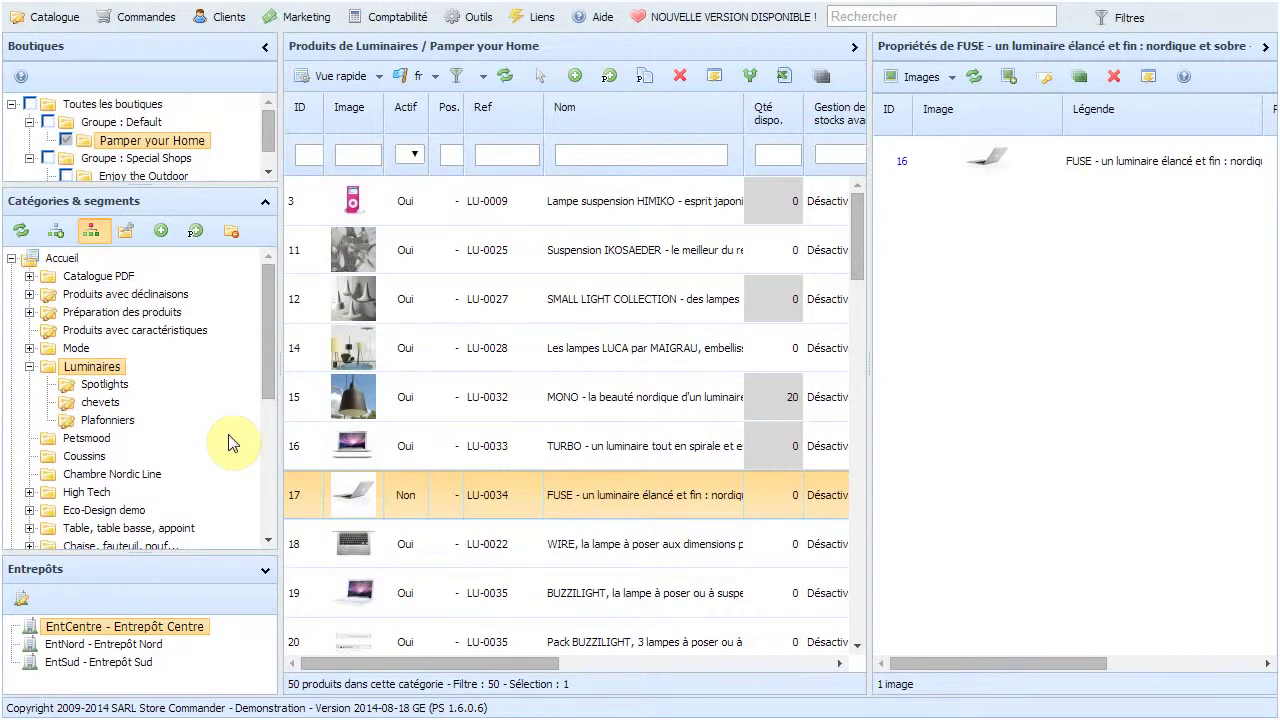
{"action": "left_click", "coordinate": [92, 238]}
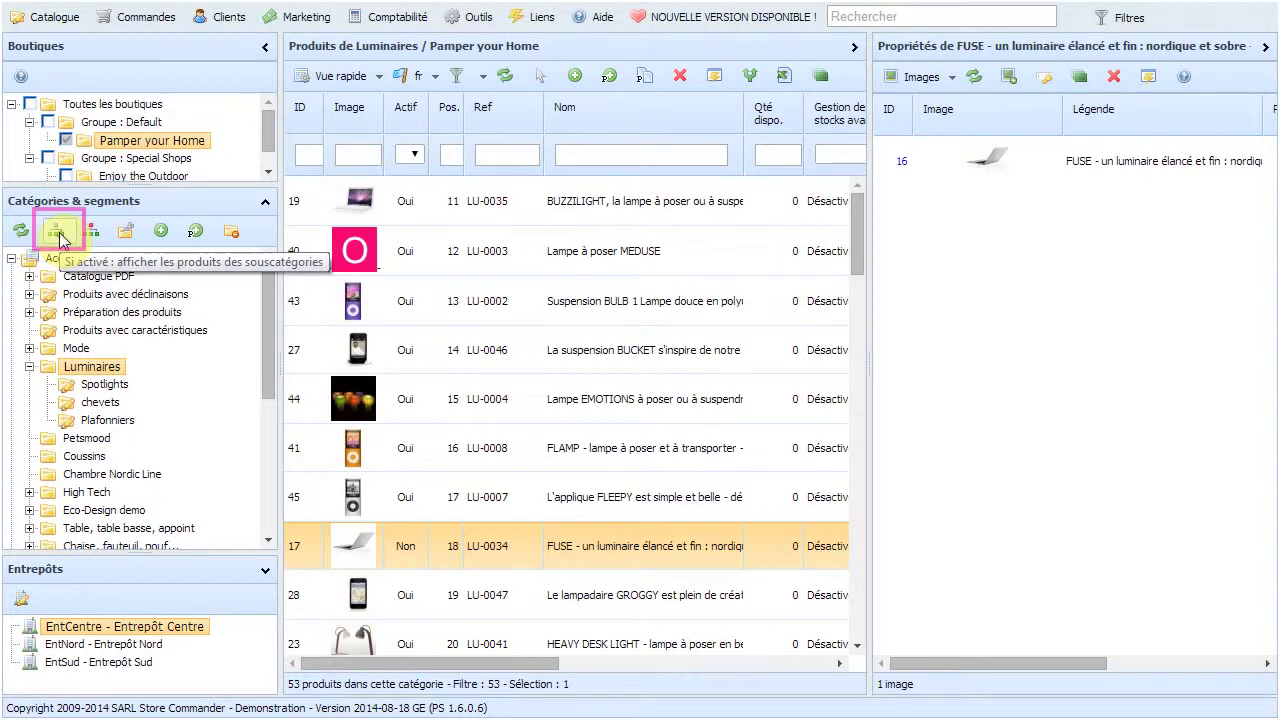
{"action": "left_click", "coordinate": [58, 234]}
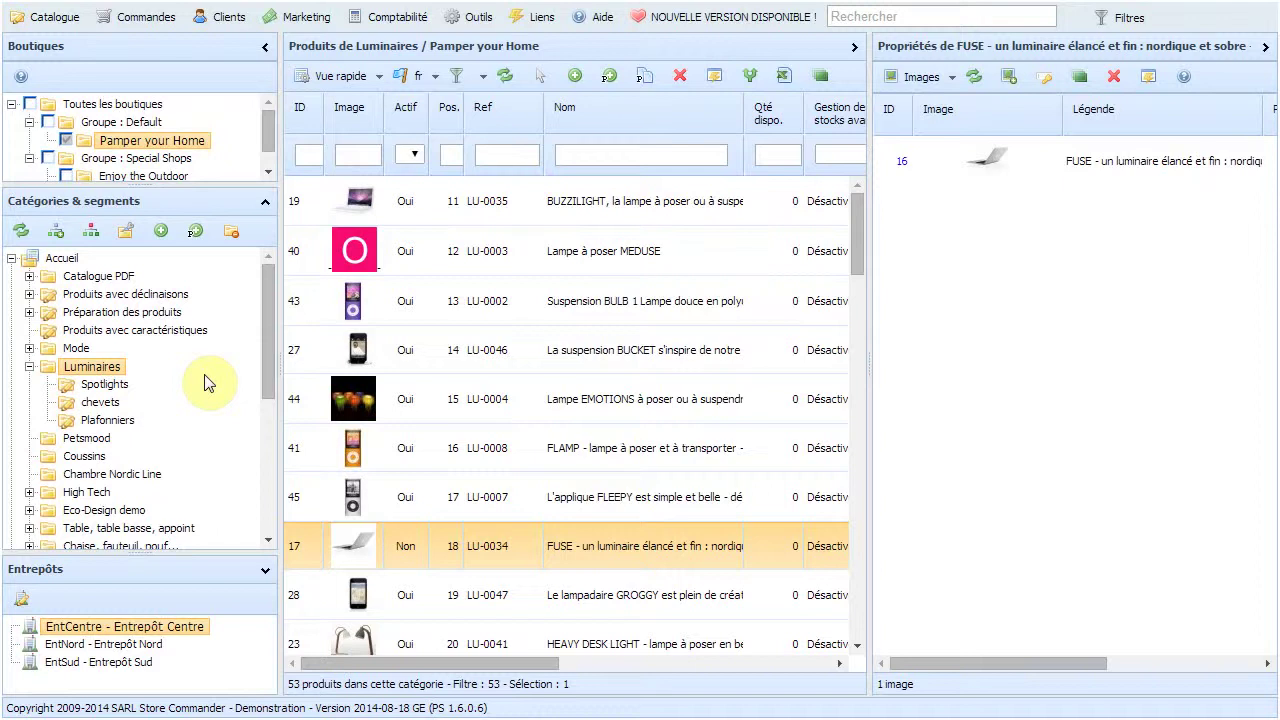
Create a category named Bureau under Luminaires and open its product list
{"action": "left_click", "coordinate": [162, 240]}
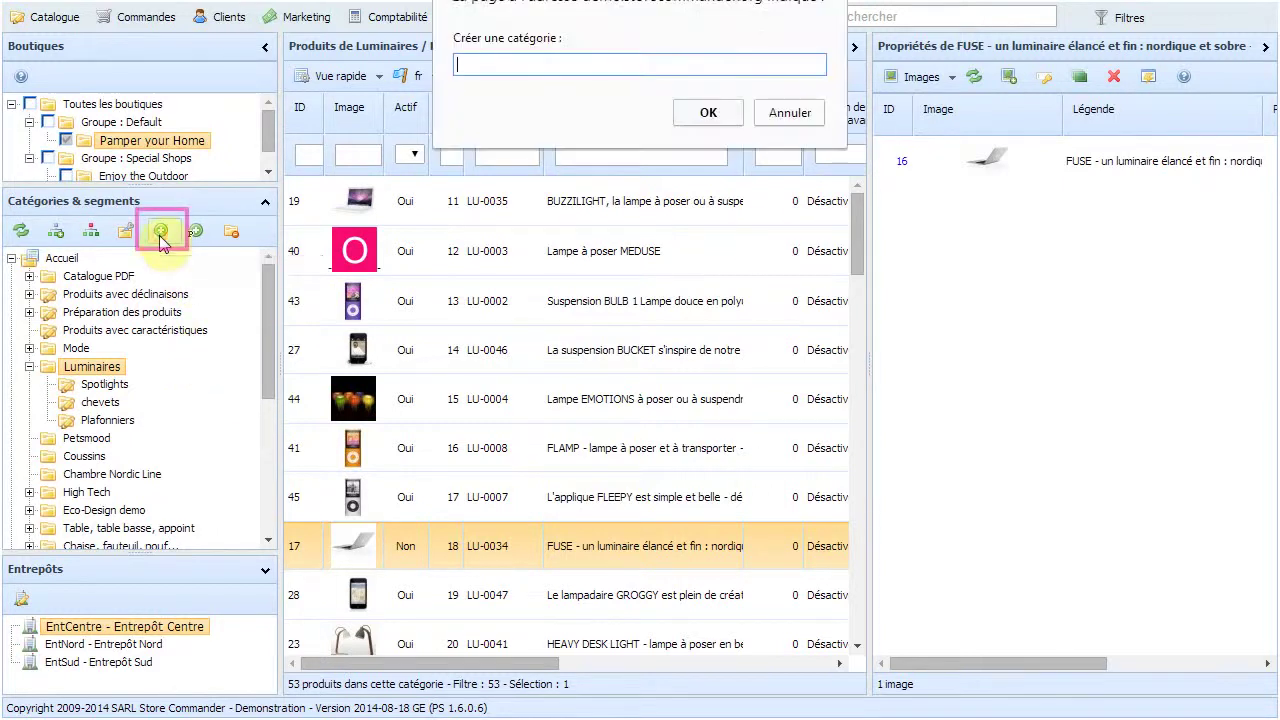
{"action": "type", "text": "Bureau"}
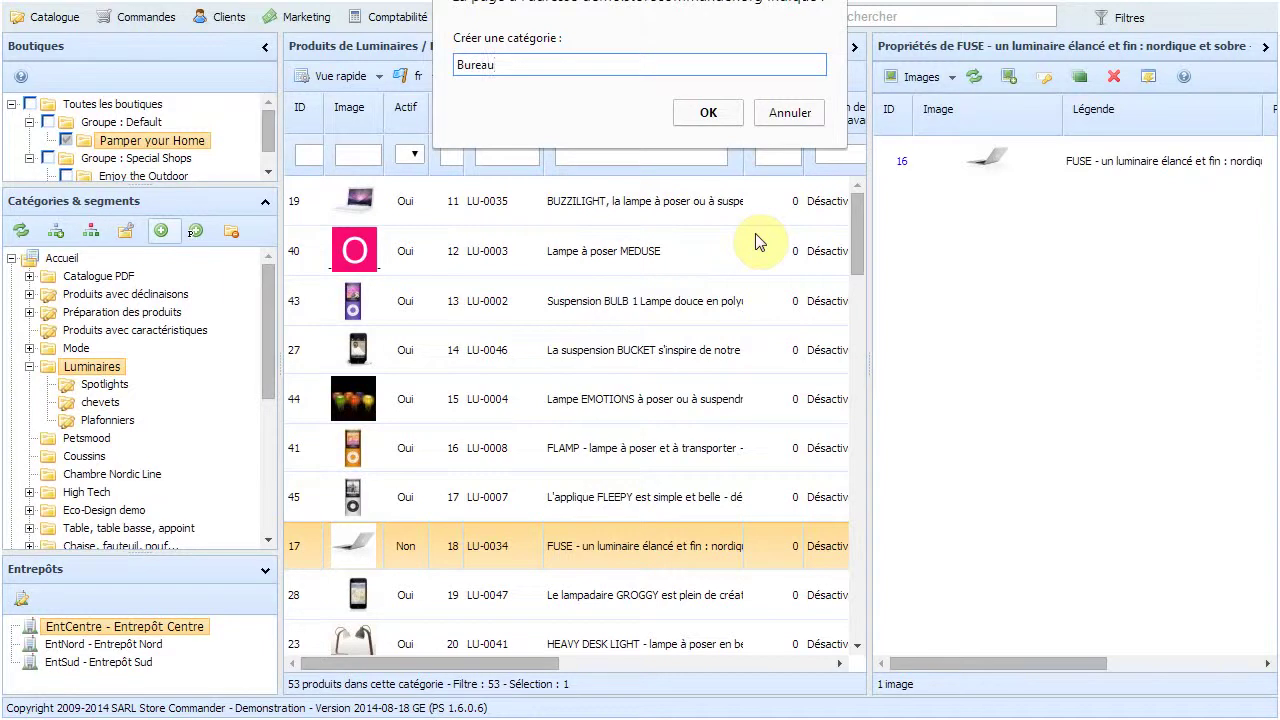
{"action": "key", "text": "Return"}
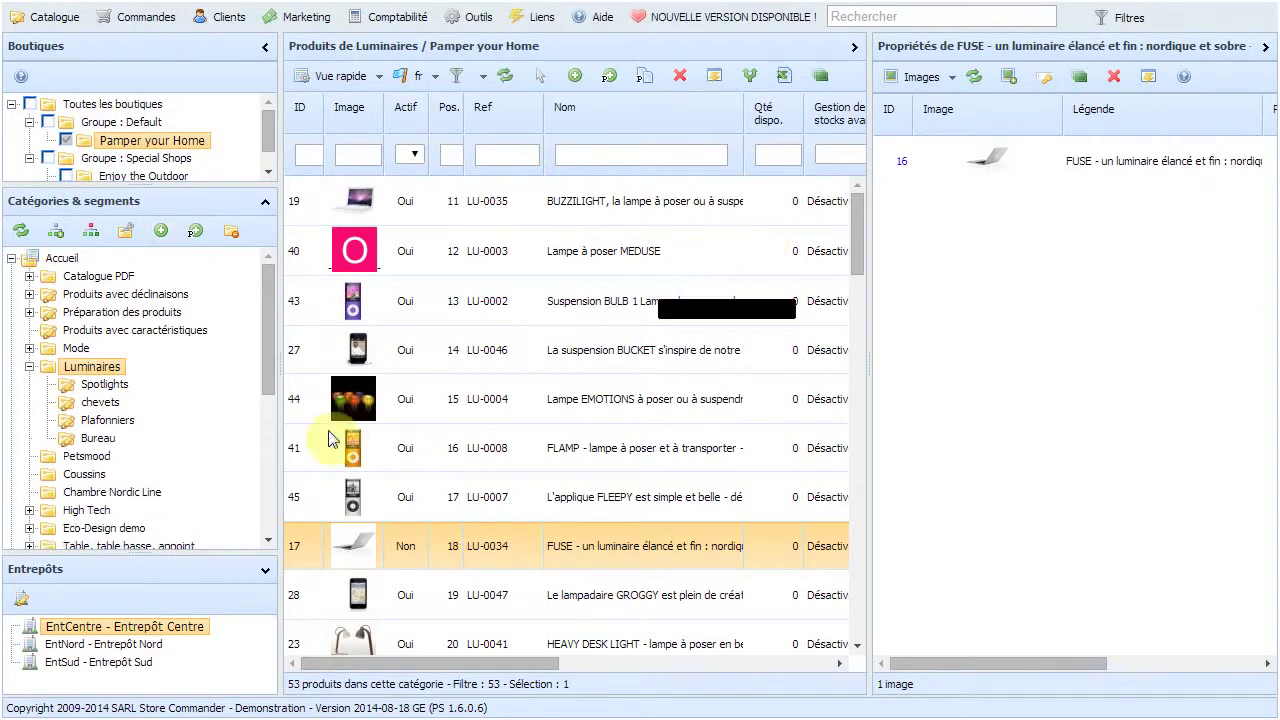
{"action": "left_click", "coordinate": [104, 438]}
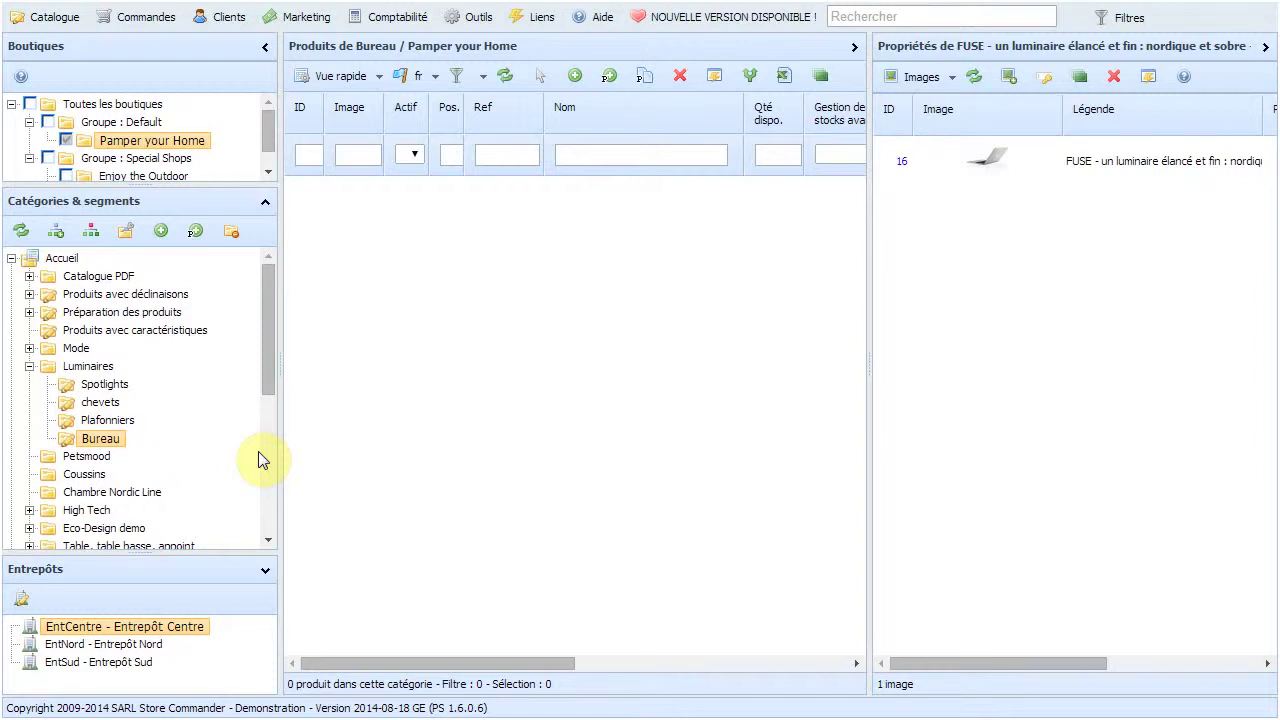
{"action": "mouse_move", "coordinate": [109, 449]}
{"action": "left_mouse_down"}
{"action": "mouse_move", "coordinate": [109, 367]}
{"action": "mouse_move", "coordinate": [107, 450]}
{"action": "left_mouse_up"}
Open the category management window and display the name and description properties of the Luminaires category
{"action": "left_click", "coordinate": [127, 235]}
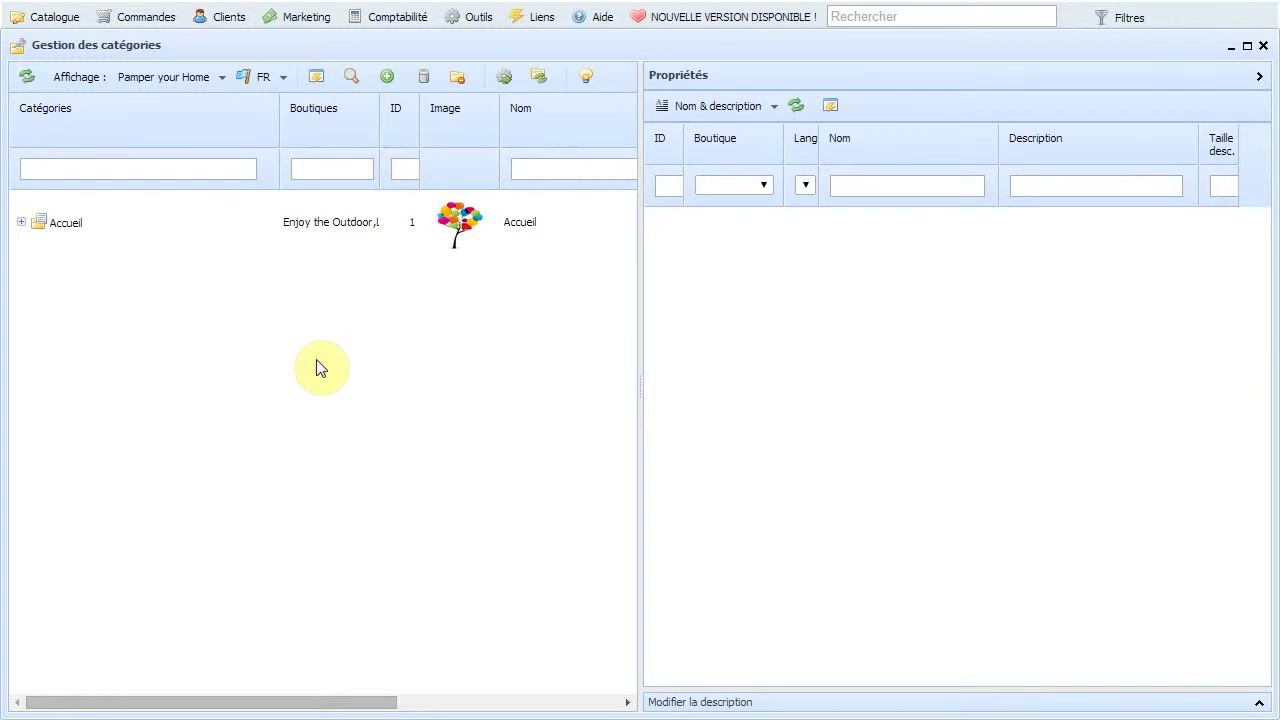
{"action": "left_click", "coordinate": [137, 609]}
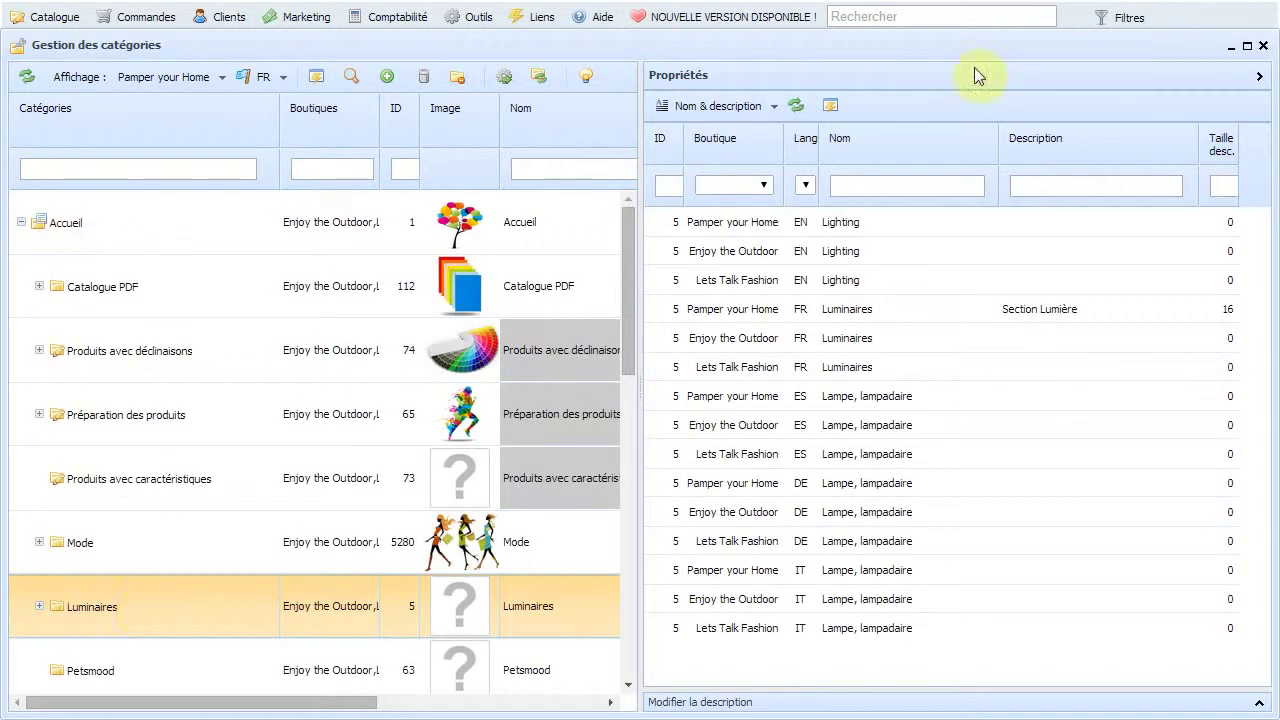
{"action": "left_click", "coordinate": [773, 106]}
{"action": "left_click", "coordinate": [775, 108]}
Copy the French description "Section Lumière" from the Pamper your Home shop to the Enjoy the Outdoor shop
{"action": "left_click", "coordinate": [1105, 310]}
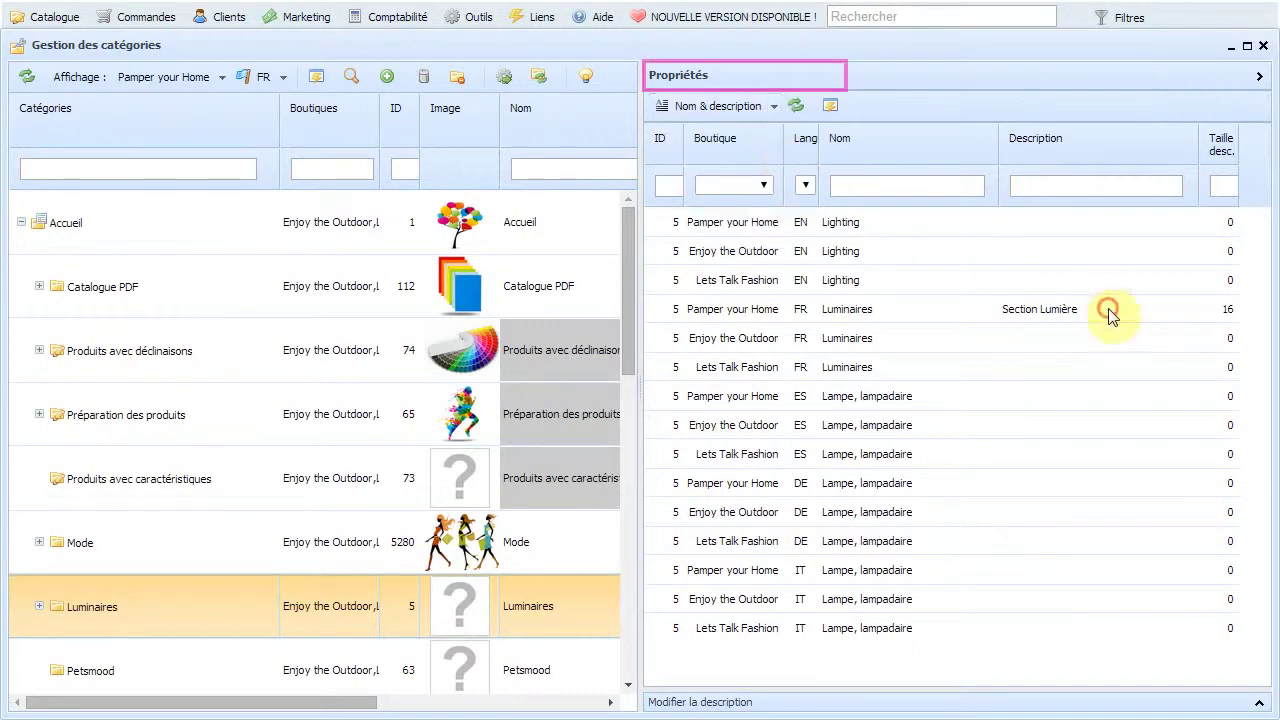
{"action": "right_click", "coordinate": [1054, 306]}
{"action": "left_click", "coordinate": [1095, 395]}
{"action": "left_click", "coordinate": [1063, 338]}
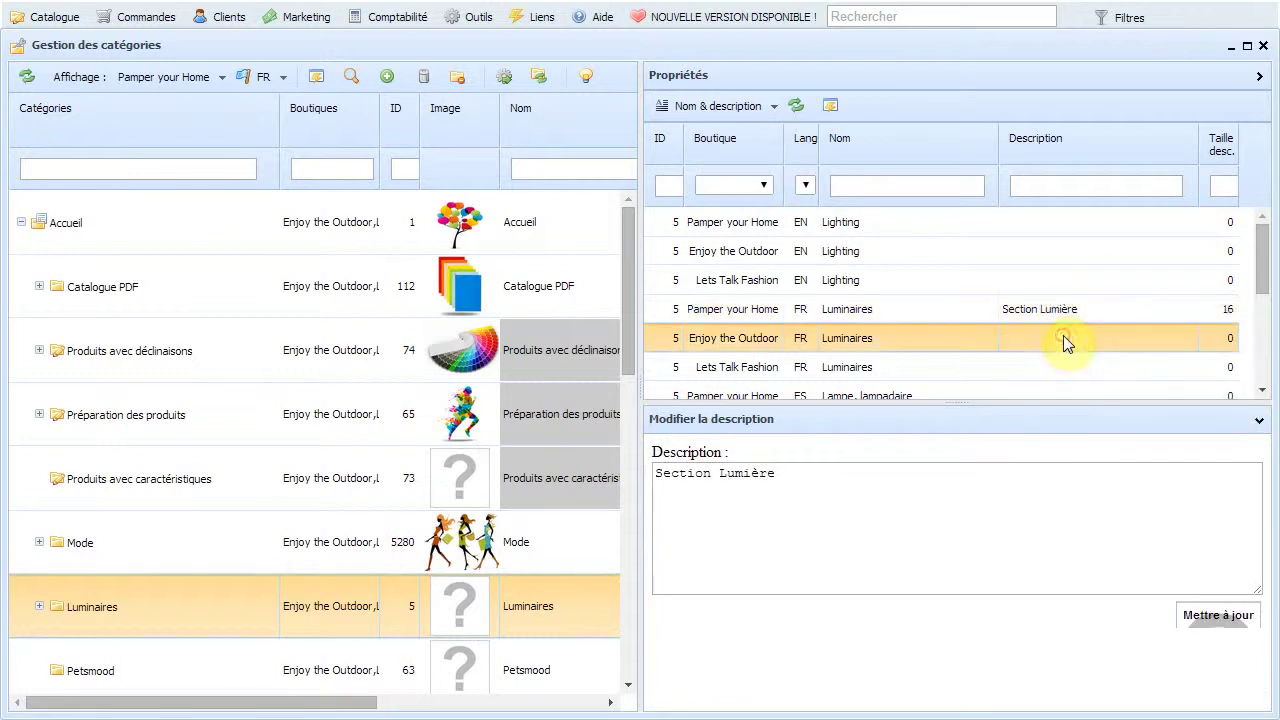
{"action": "right_click", "coordinate": [1063, 338]}
{"action": "left_click", "coordinate": [1124, 448]}
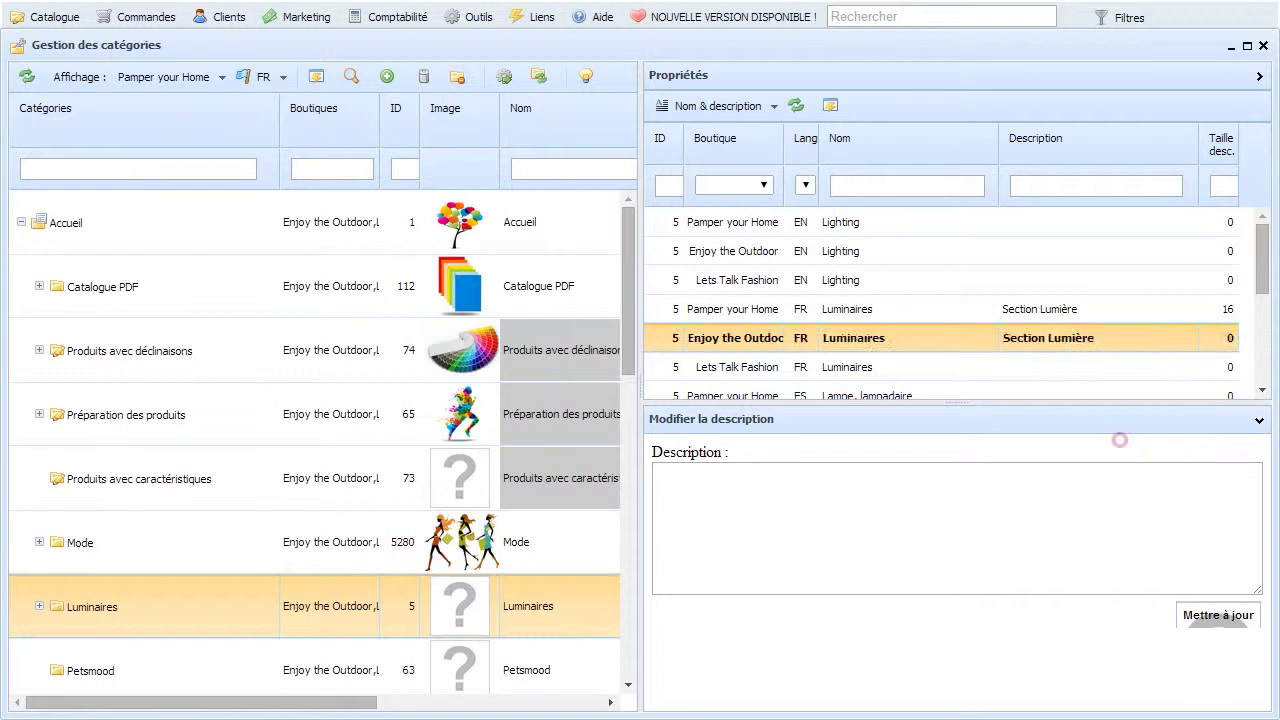
View the SEO properties of the Luminaires category
{"action": "left_click", "coordinate": [740, 108]}
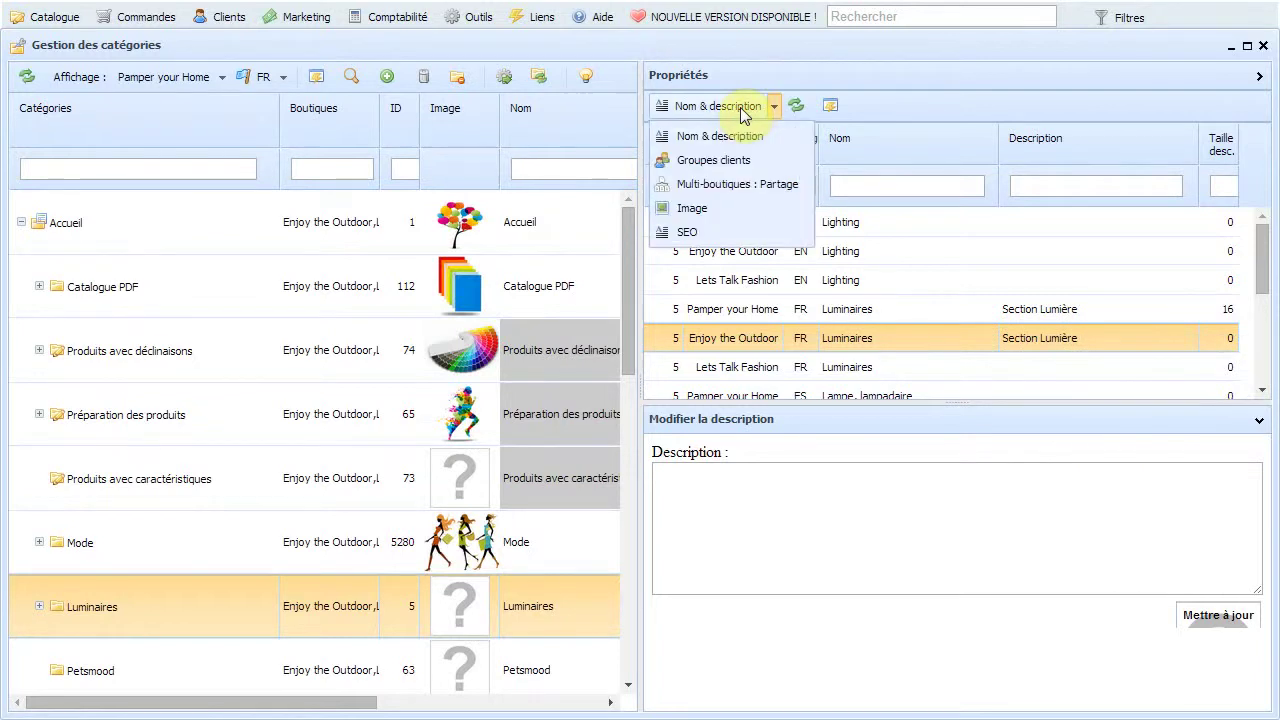
{"action": "left_click", "coordinate": [724, 234]}
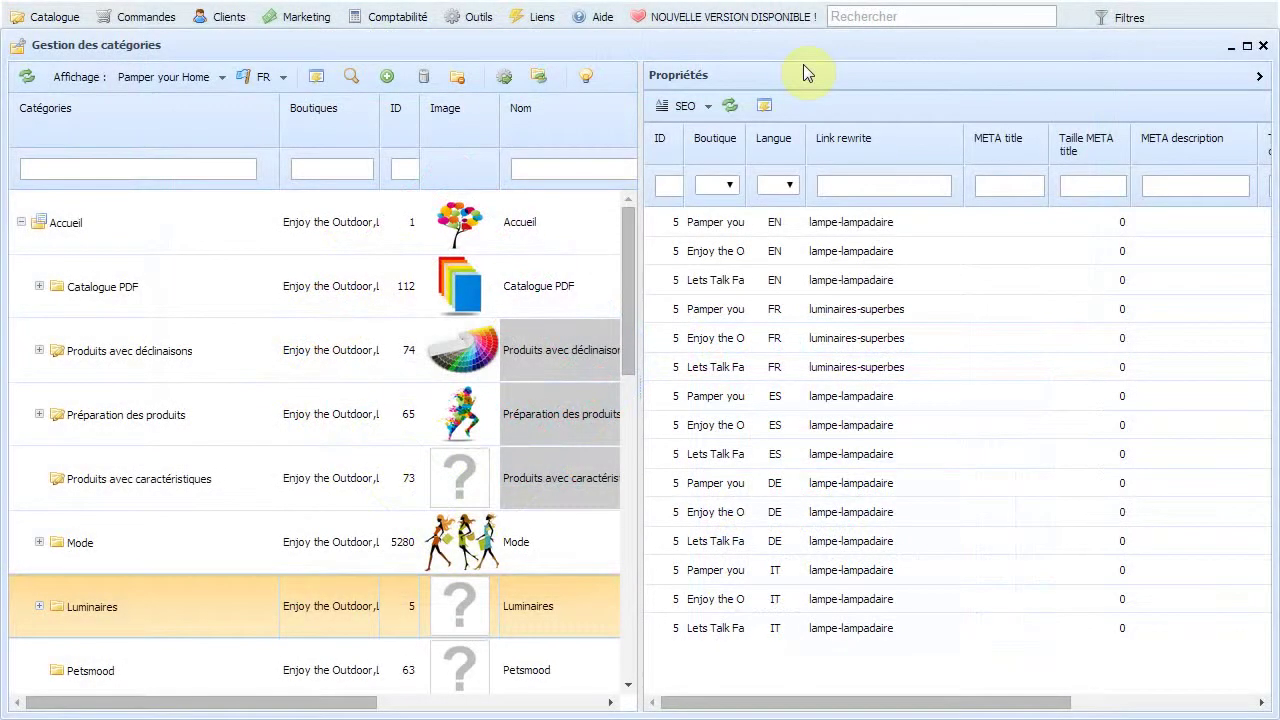
Upload LAMPE.jpg as the image of the Luminaires, Spotlights, chevets and Plafonniers categories at once
{"action": "left_click", "coordinate": [708, 106]}
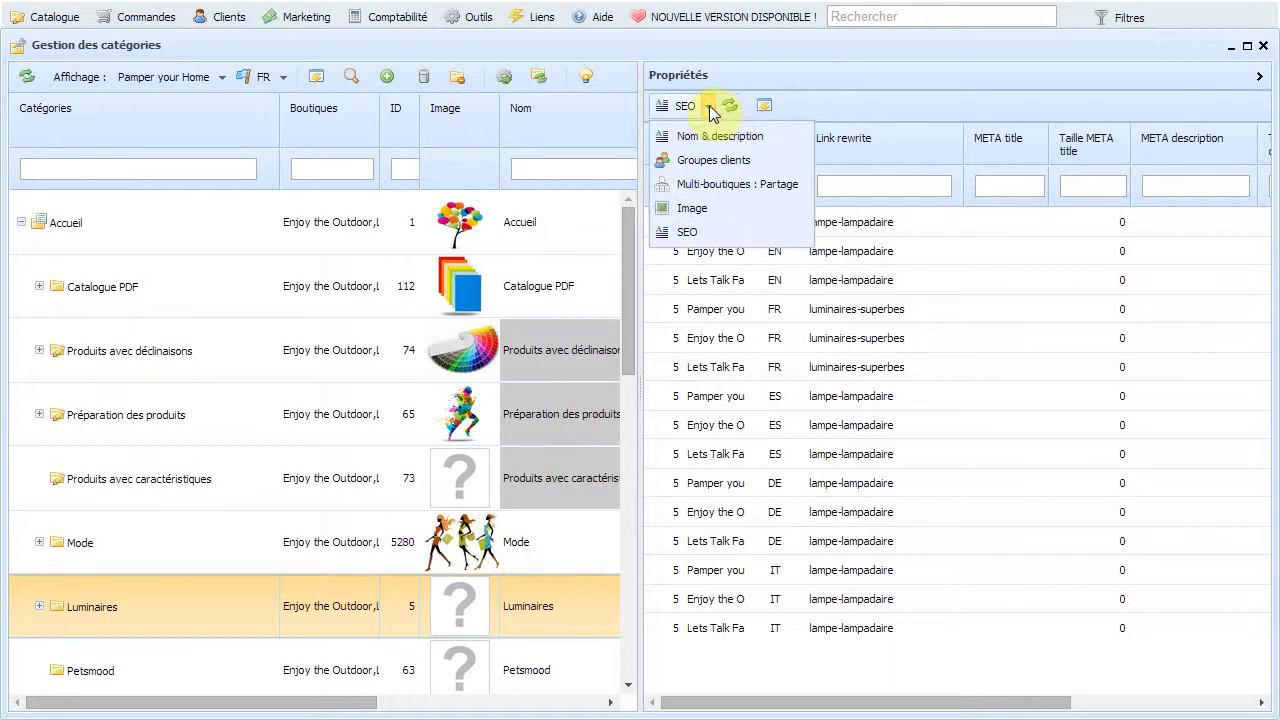
{"action": "left_click", "coordinate": [714, 207]}
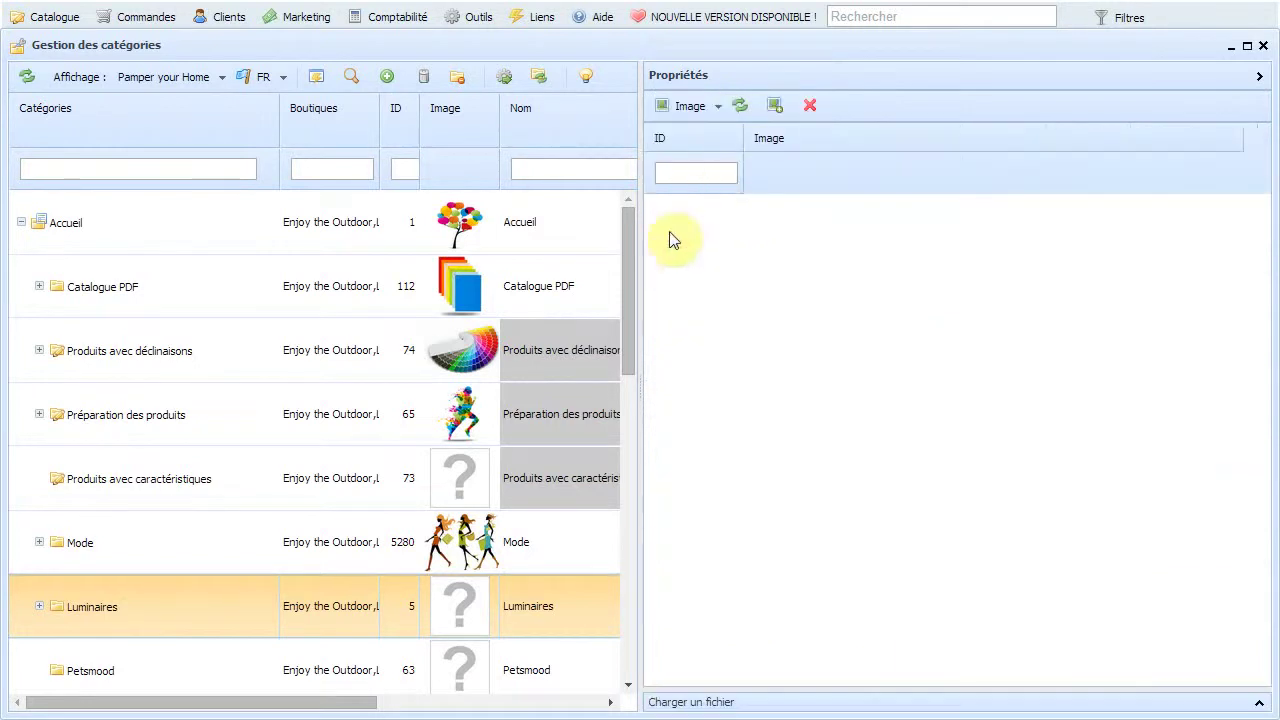
{"action": "left_click", "coordinate": [39, 607]}
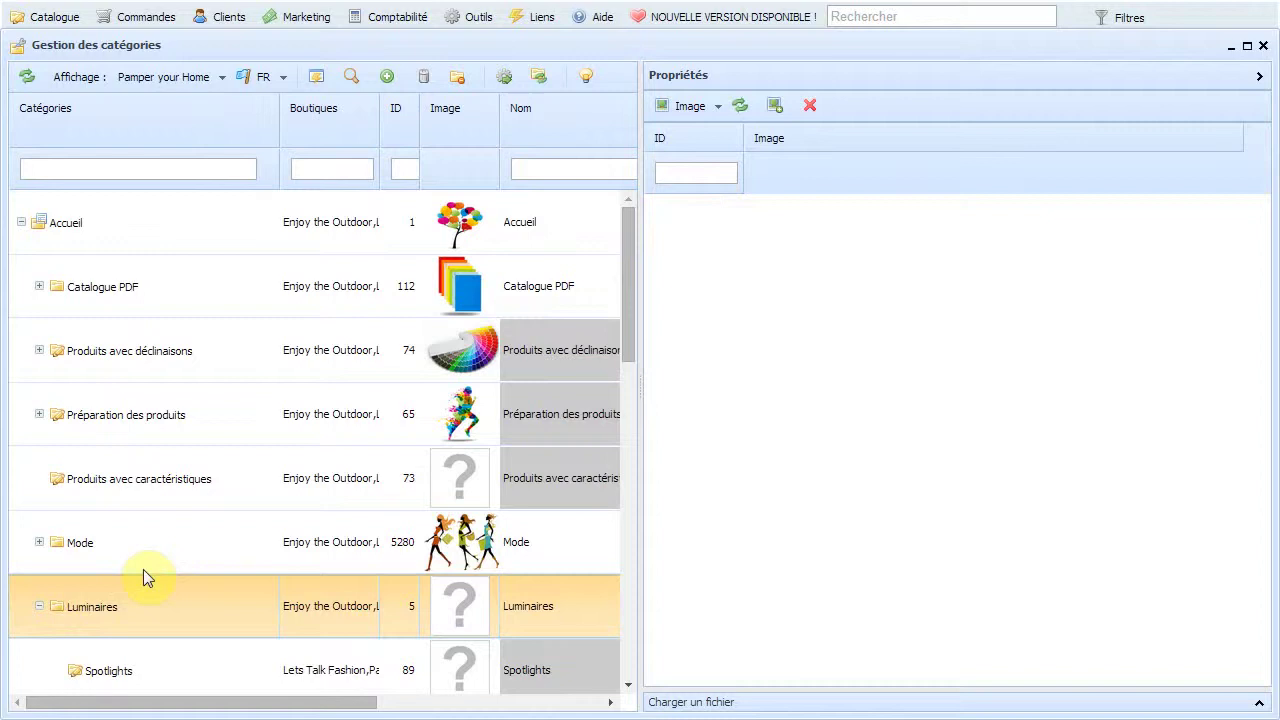
{"action": "scroll", "coordinate": [165, 540], "scroll_direction": "down", "scroll_amount": 5}
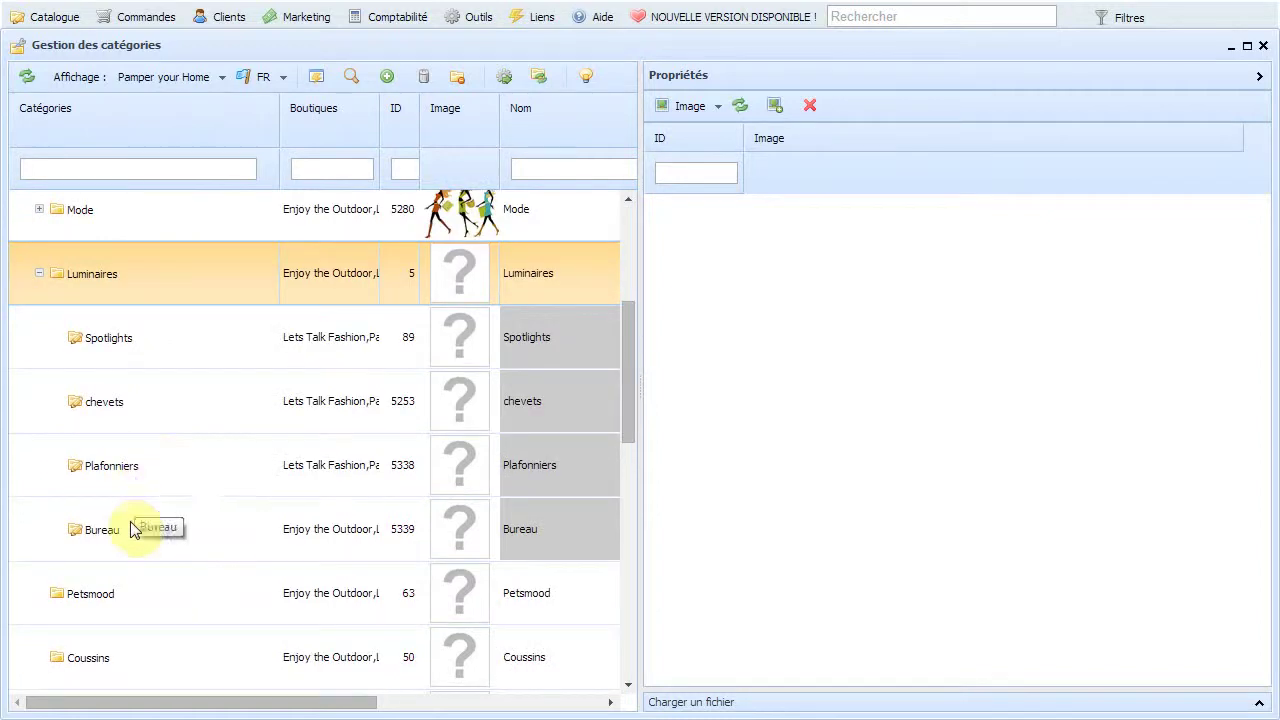
{"action": "left_click", "coordinate": [151, 477], "text": "shift"}
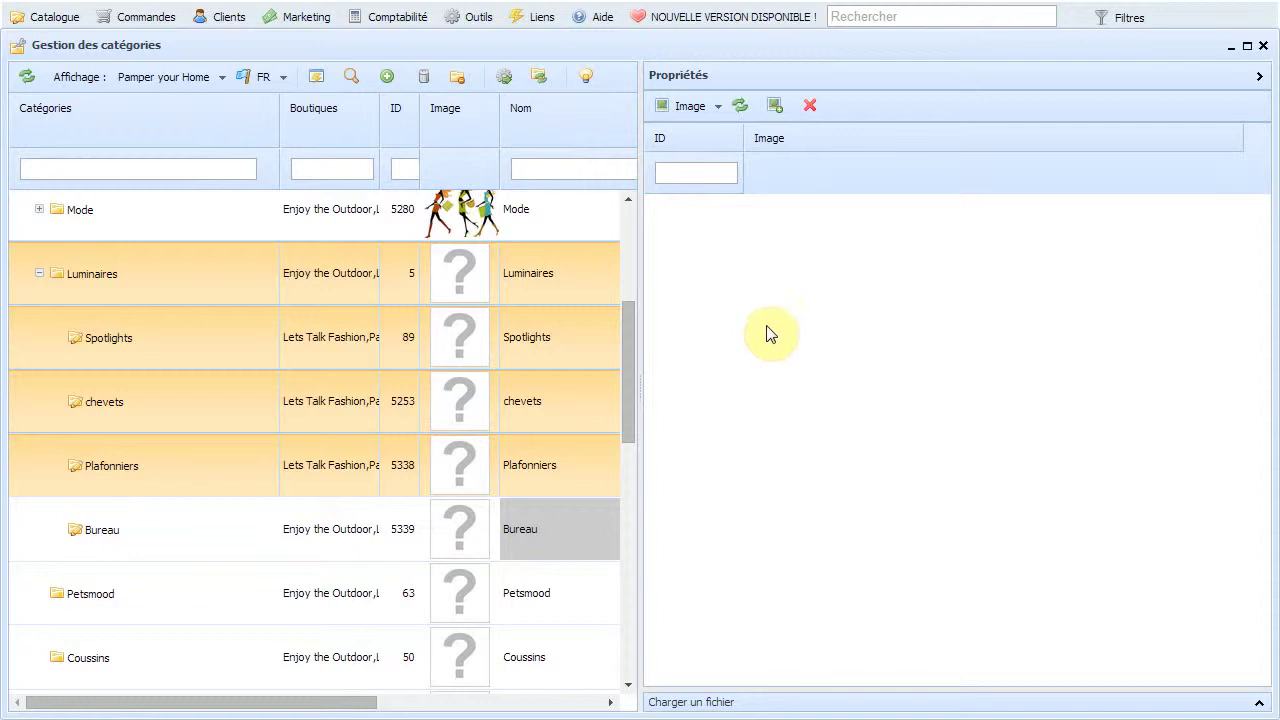
{"action": "left_click", "coordinate": [775, 105]}
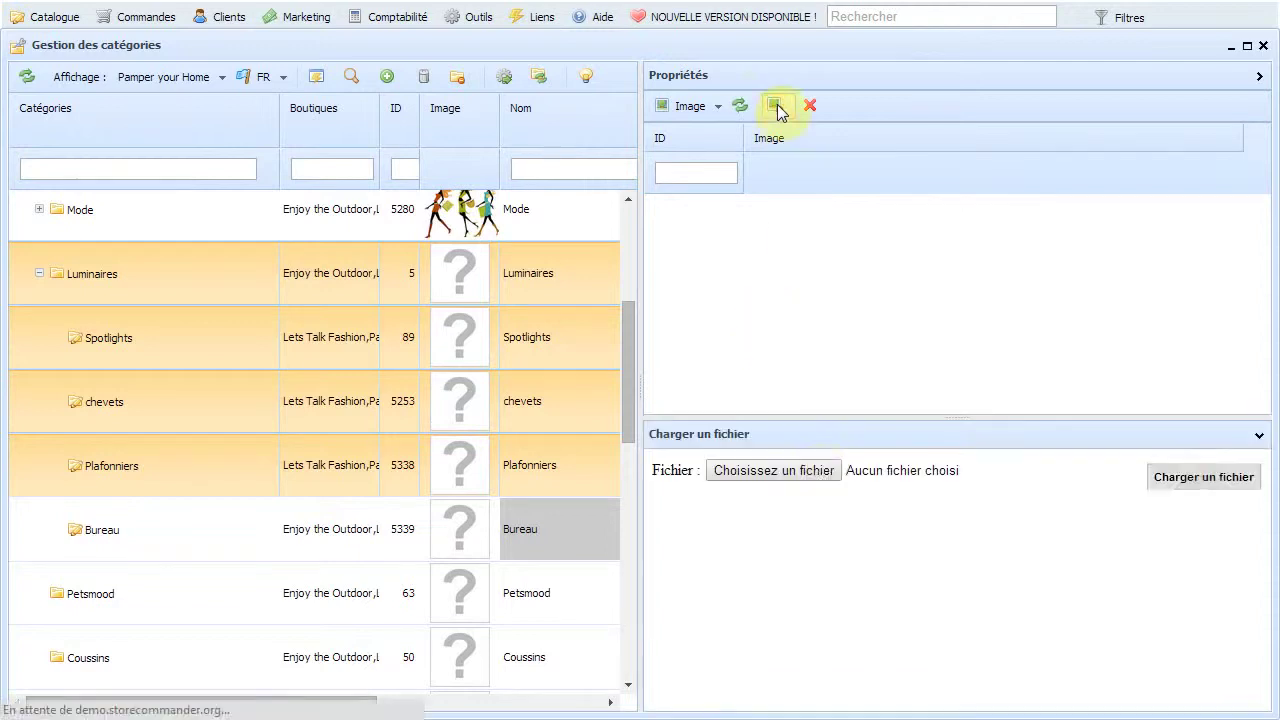
{"action": "left_click", "coordinate": [815, 470]}
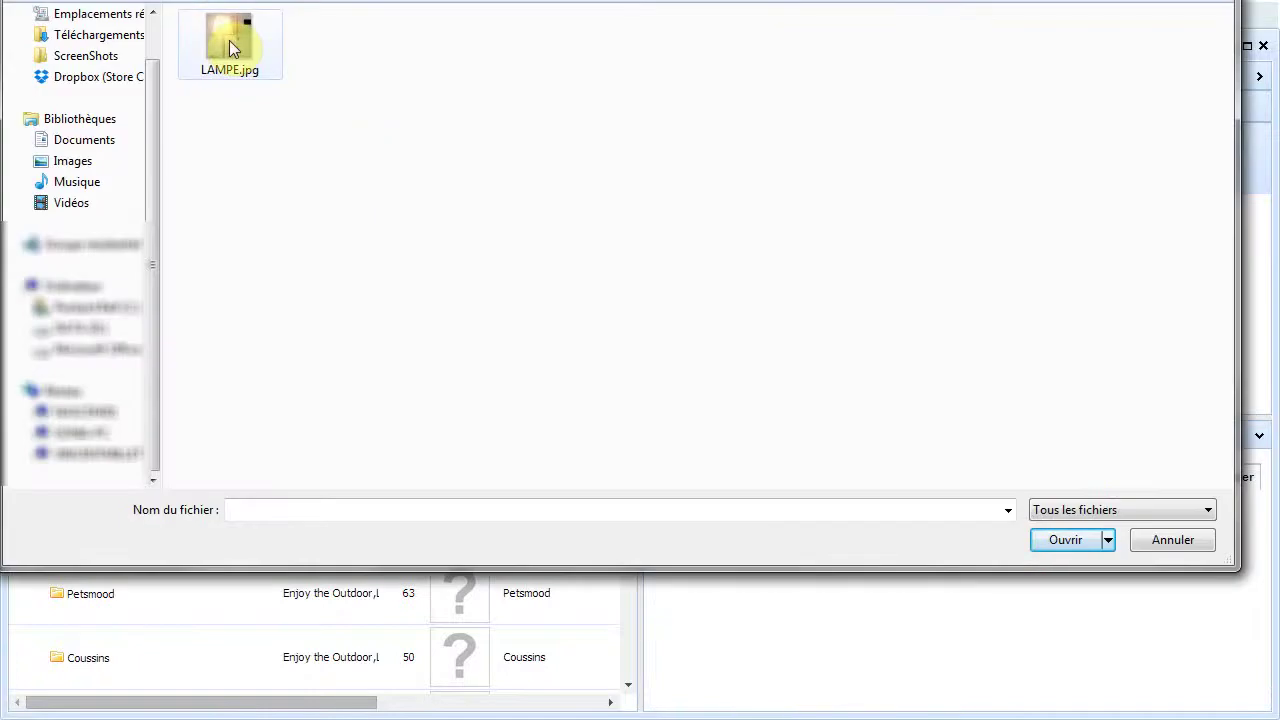
{"action": "left_click", "coordinate": [229, 40]}
{"action": "left_click", "coordinate": [1063, 545]}
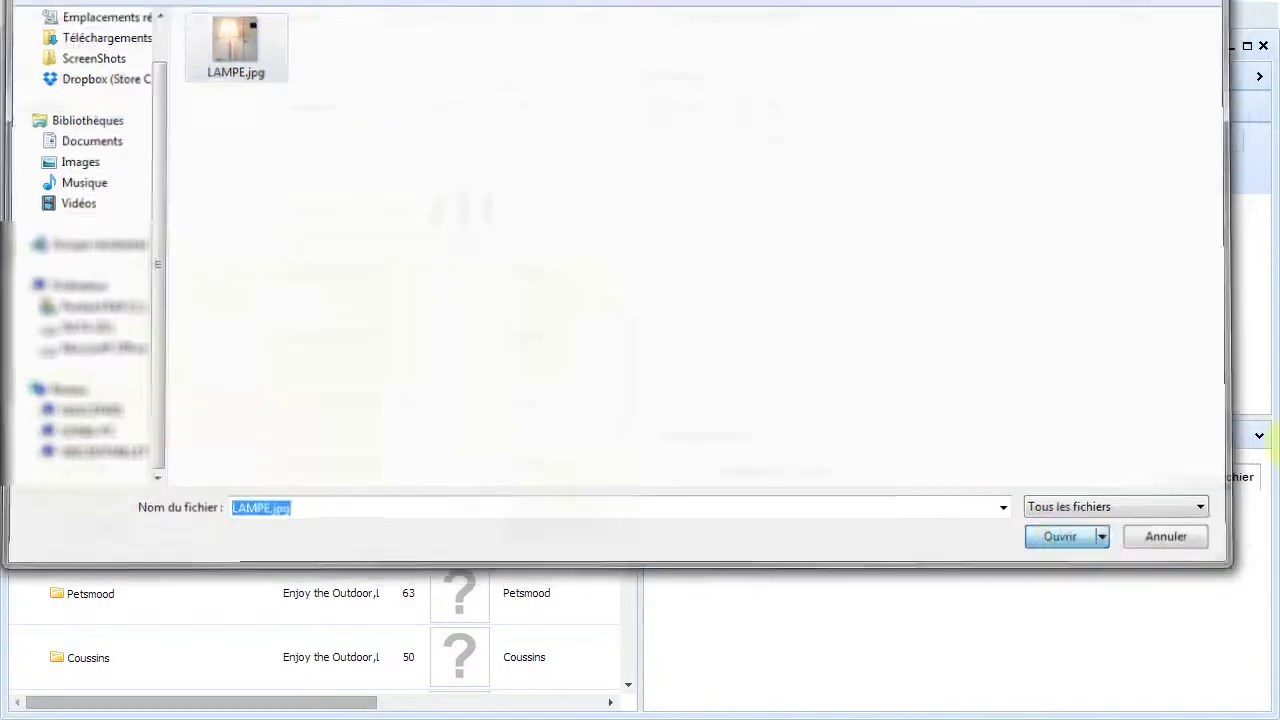
{"action": "left_click", "coordinate": [1220, 477]}
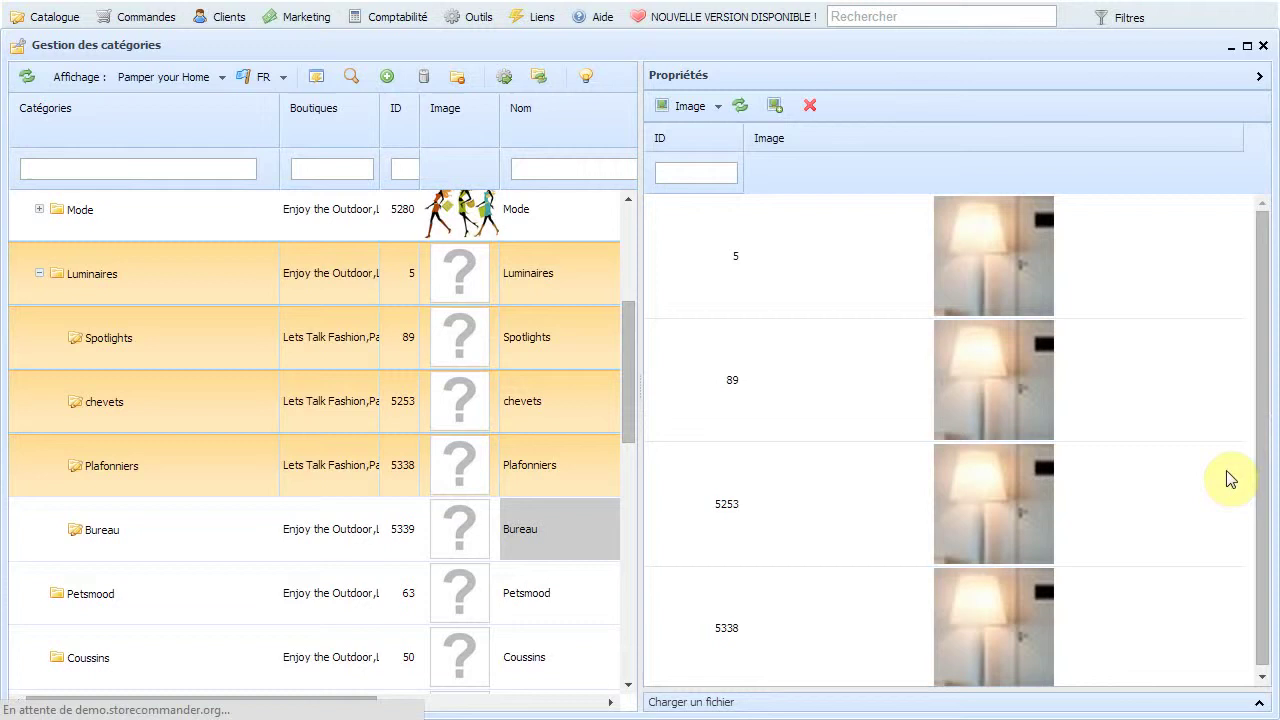
Check the image of each category in turn: Luminaires, Spotlights, chevets and Plafonniers
{"action": "left_click", "coordinate": [129, 286]}
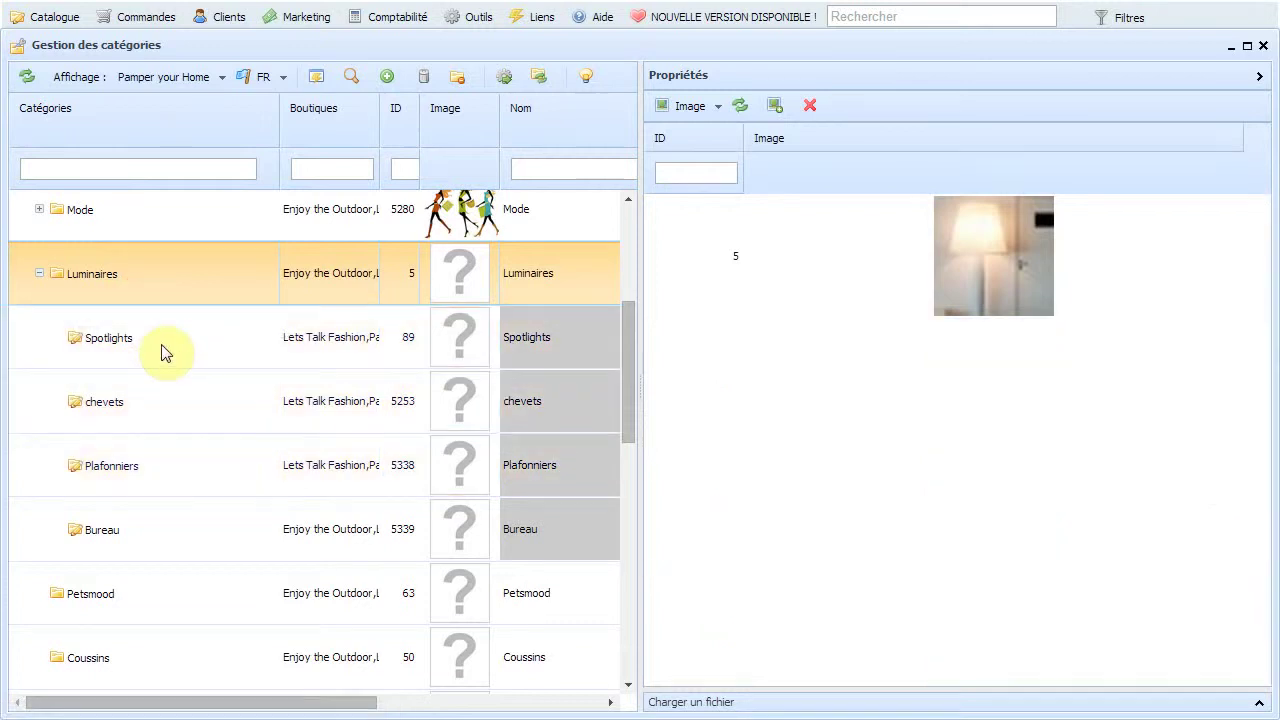
{"action": "left_click", "coordinate": [162, 350]}
{"action": "left_click", "coordinate": [171, 424]}
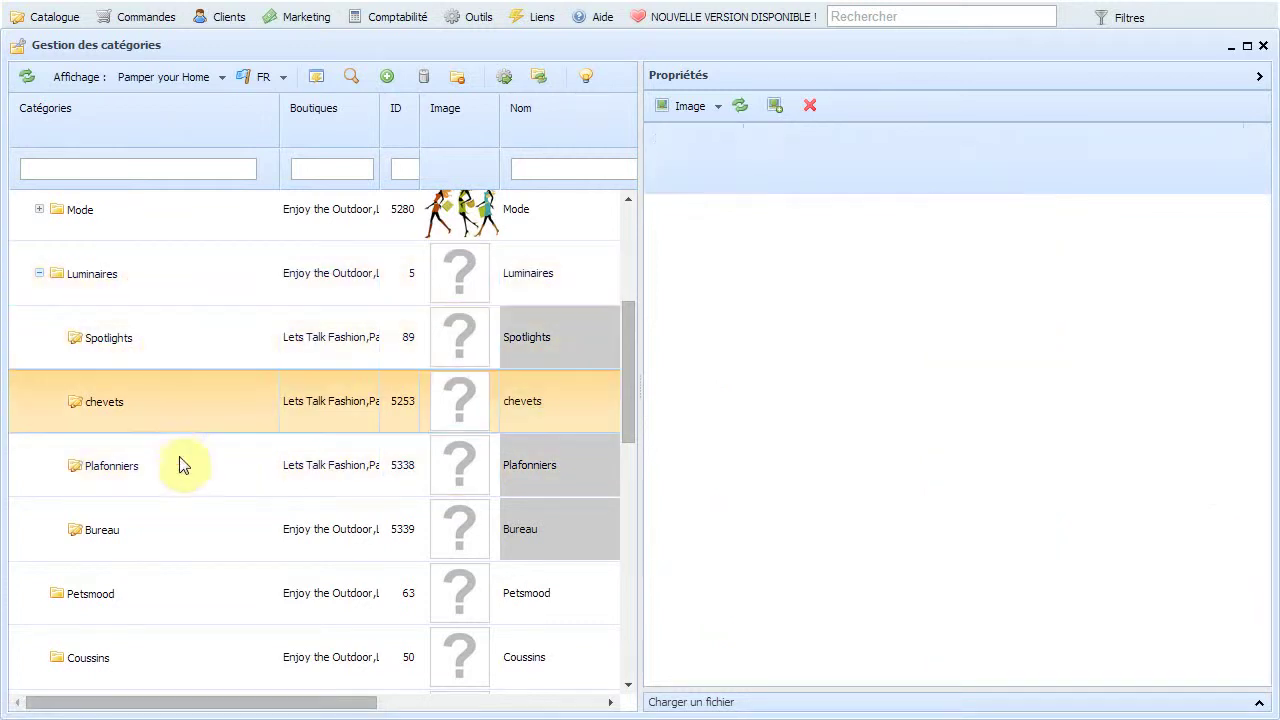
{"action": "left_click", "coordinate": [182, 474]}
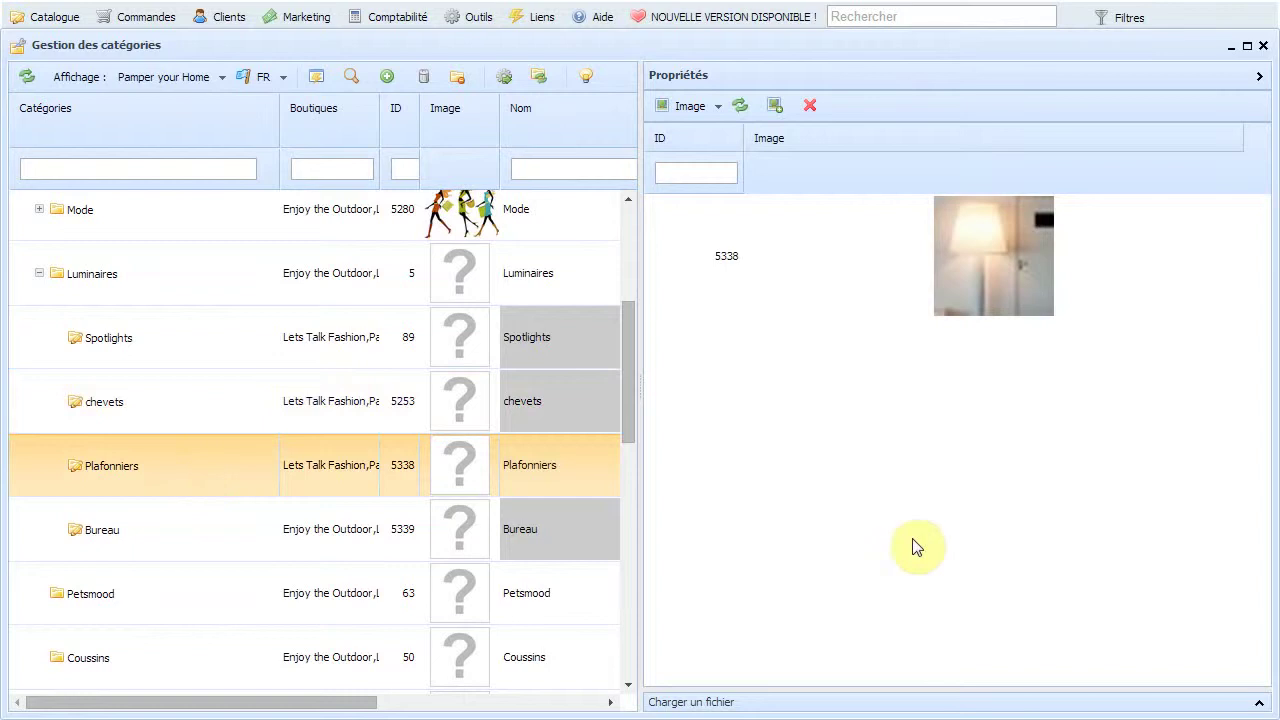
Share Luminaires and its Spotlights, chevets and Plafonniers subcategories with the Enjoy the Outdoor shop
{"action": "left_click", "coordinate": [220, 273], "text": "shift"}
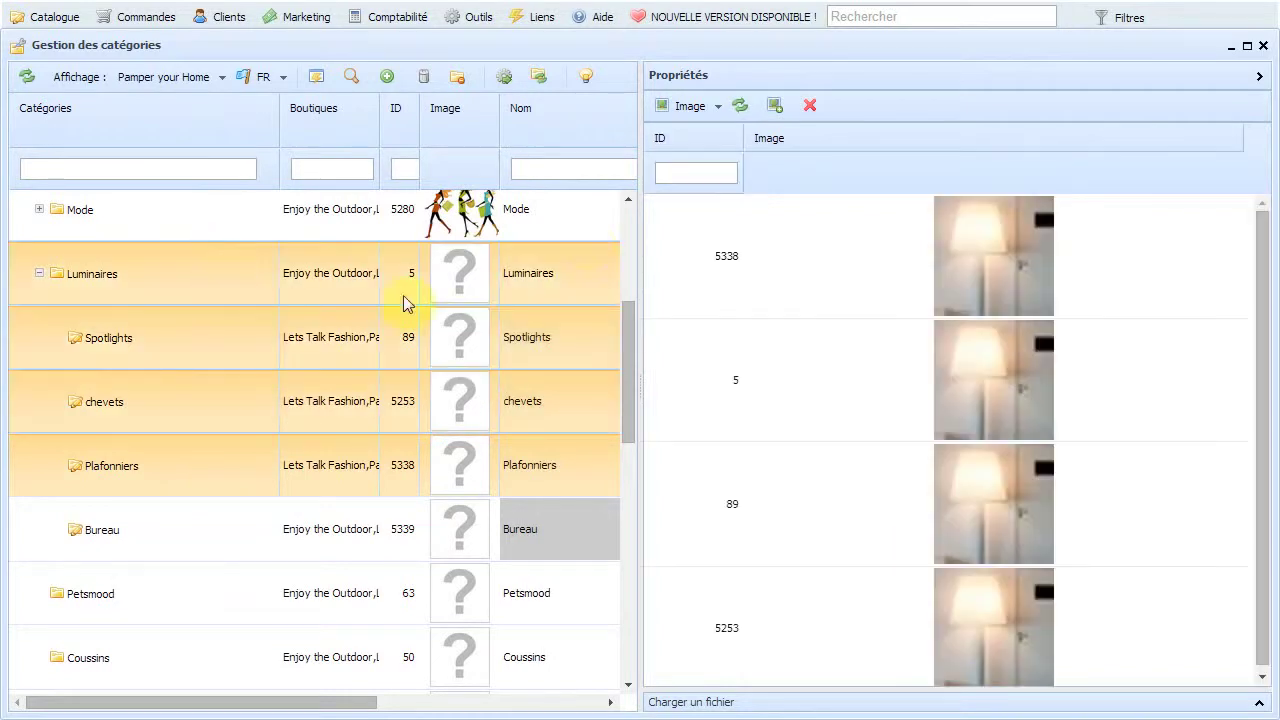
{"action": "left_click", "coordinate": [697, 110]}
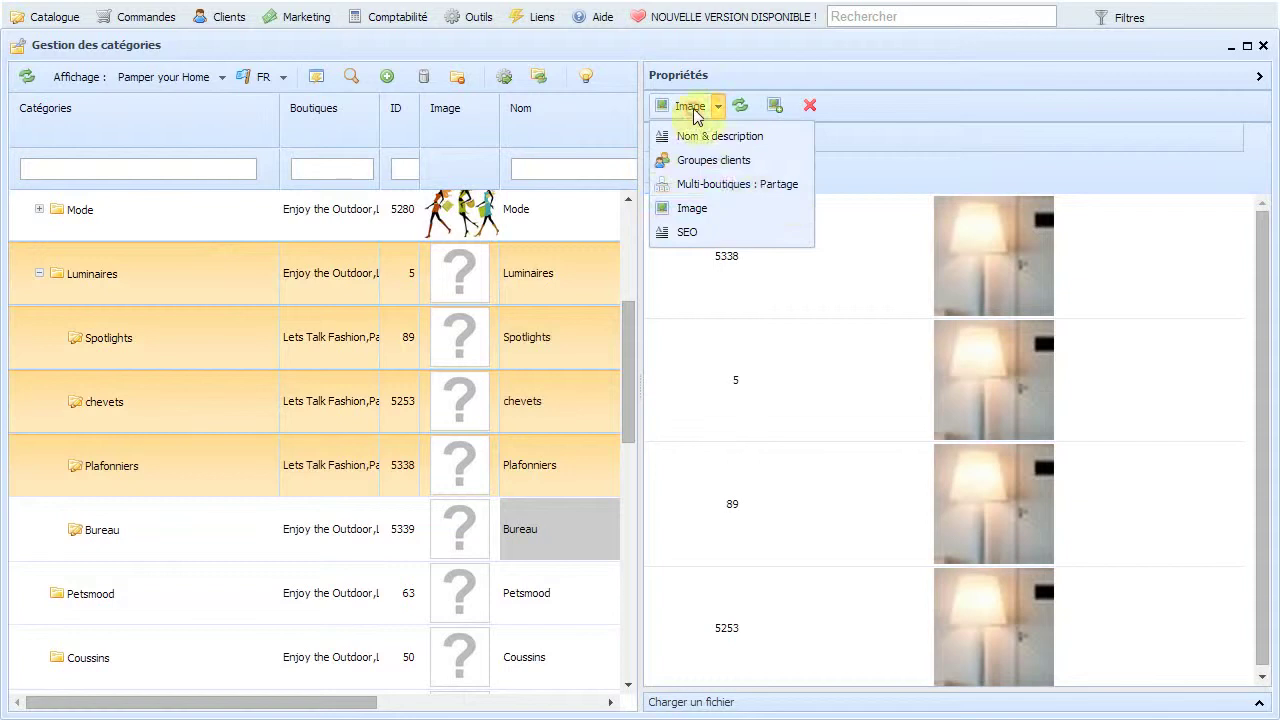
{"action": "left_click", "coordinate": [788, 186]}
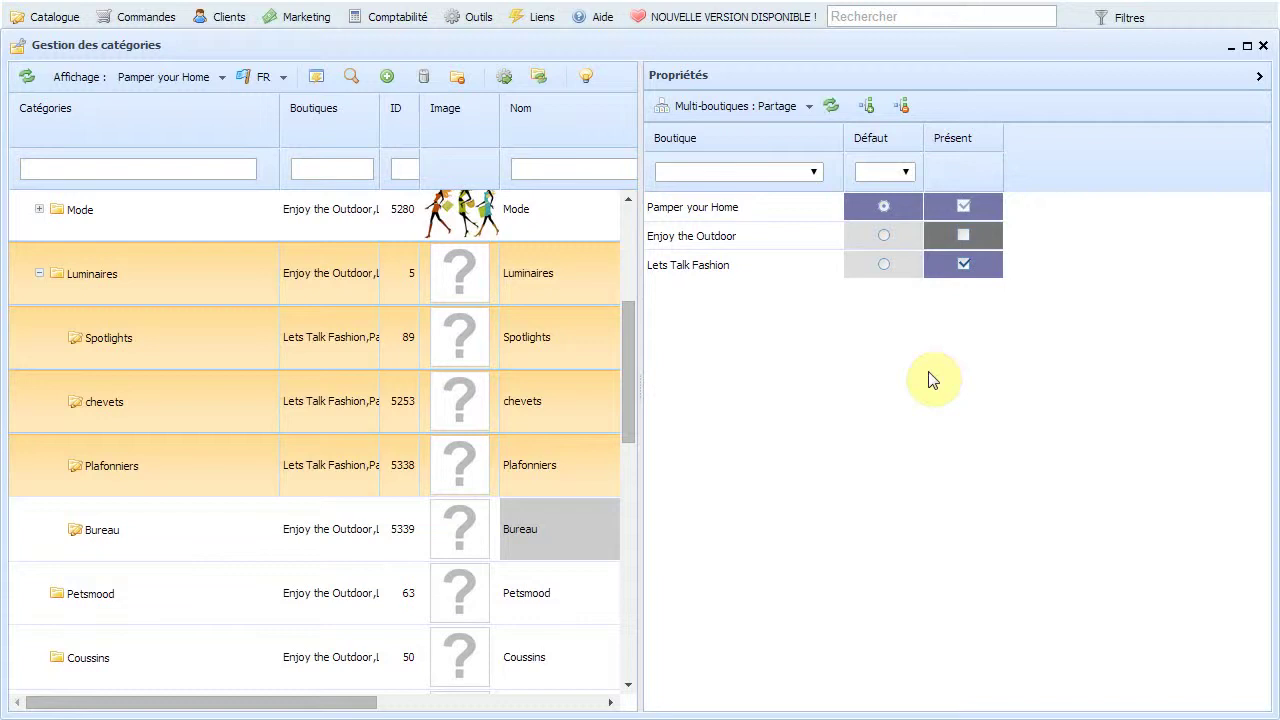
{"action": "left_click", "coordinate": [963, 236]}
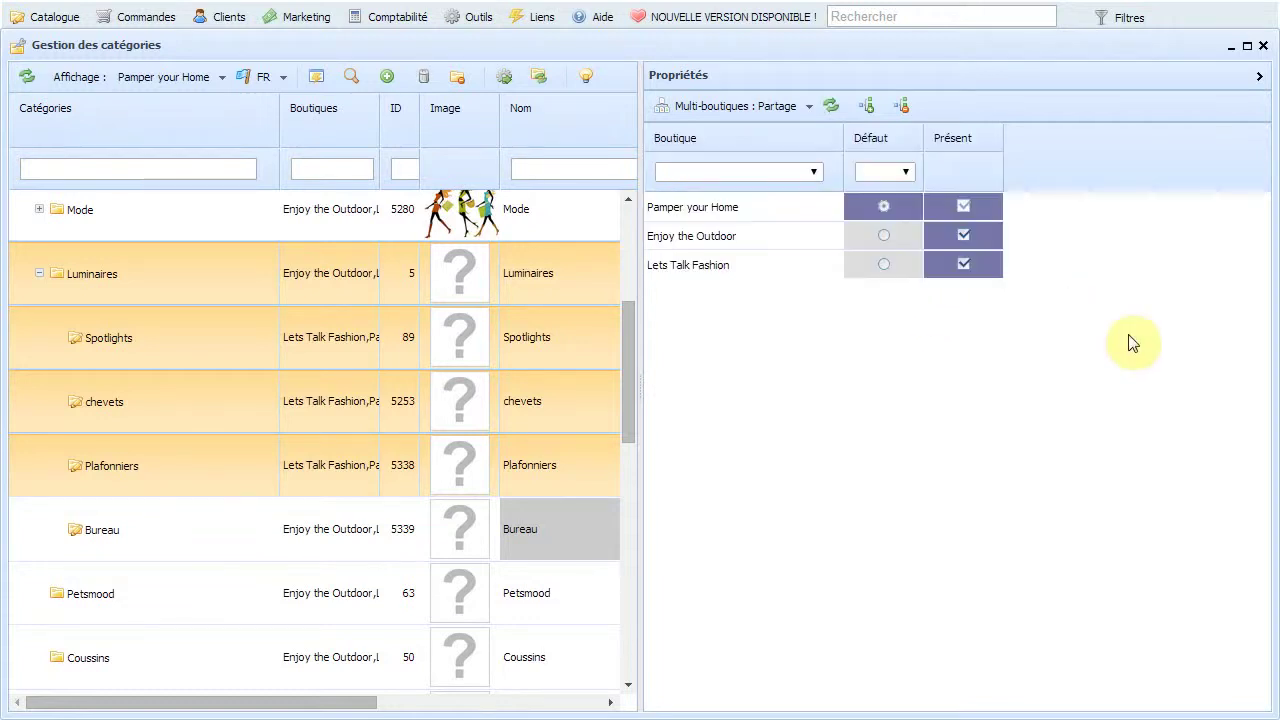
Enable the Professionnels customer group for the four selected categories
{"action": "left_click", "coordinate": [716, 108]}
{"action": "left_click", "coordinate": [727, 160]}
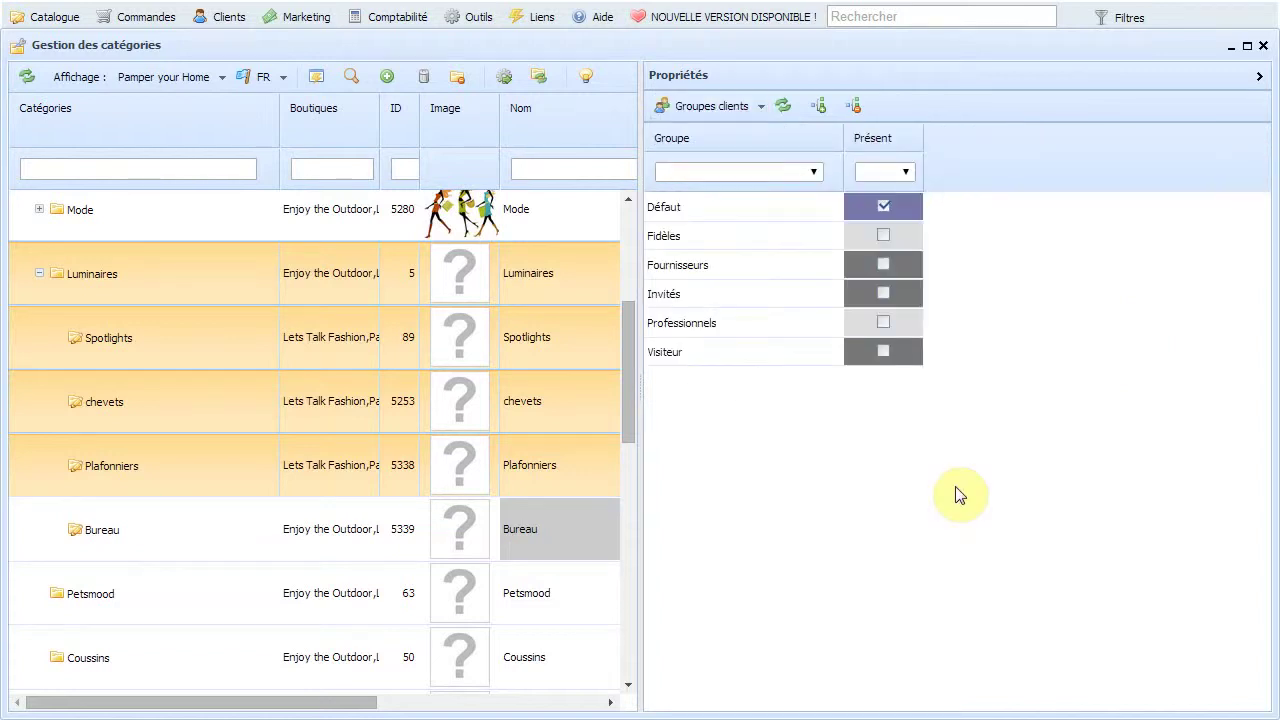
{"action": "left_click", "coordinate": [882, 322]}
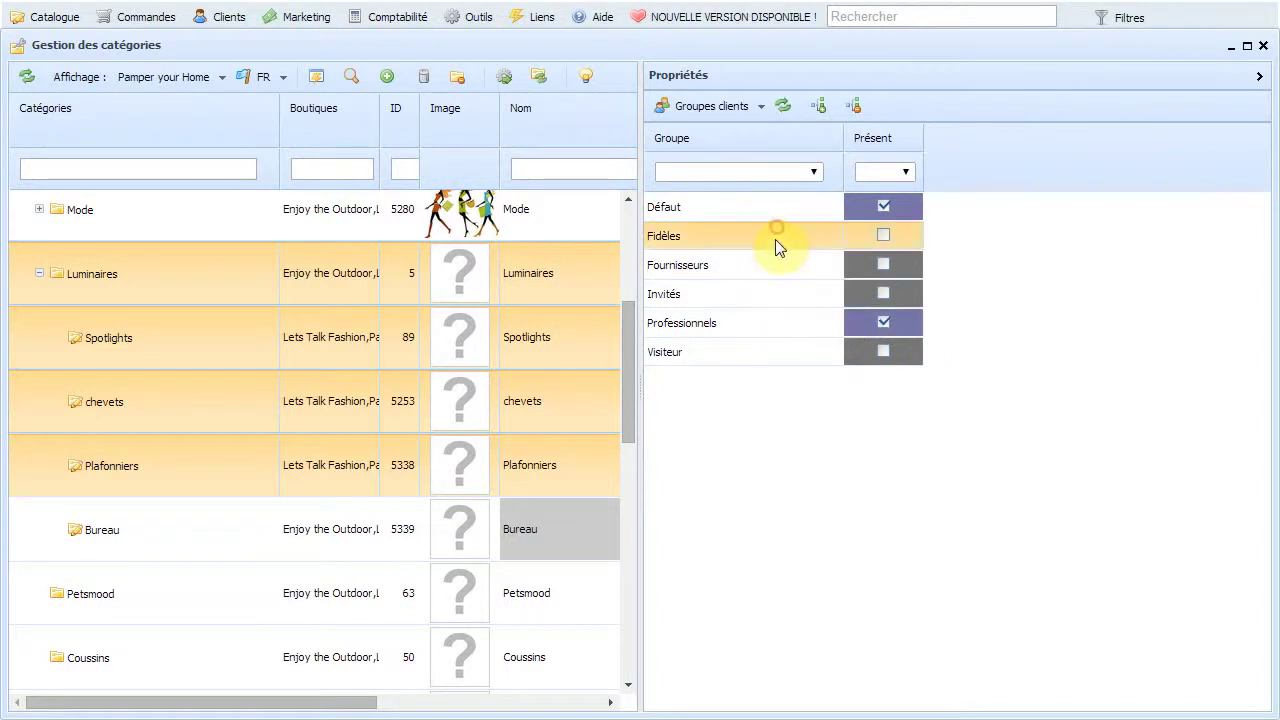
Enable the Fidèles and Invités customer groups together for Luminaires, Spotlights, chevets and Plafonniers
{"action": "left_click", "coordinate": [760, 292]}
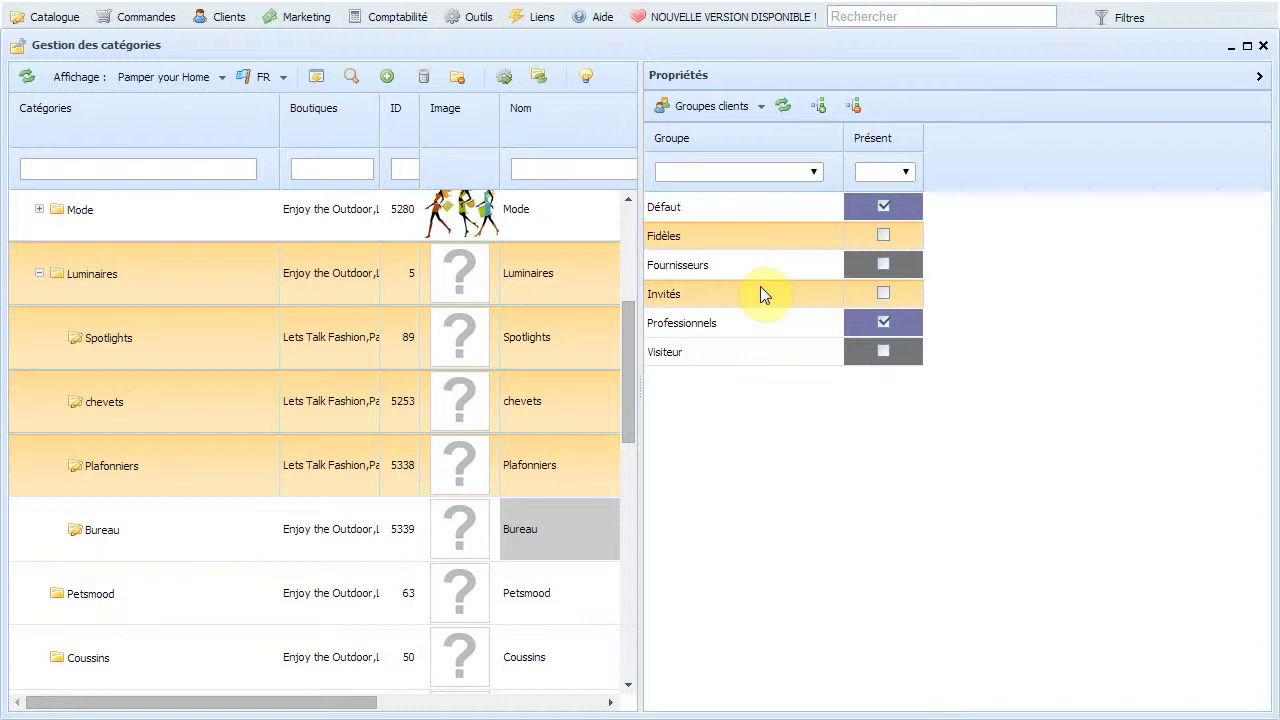
{"action": "left_click", "coordinate": [822, 107]}
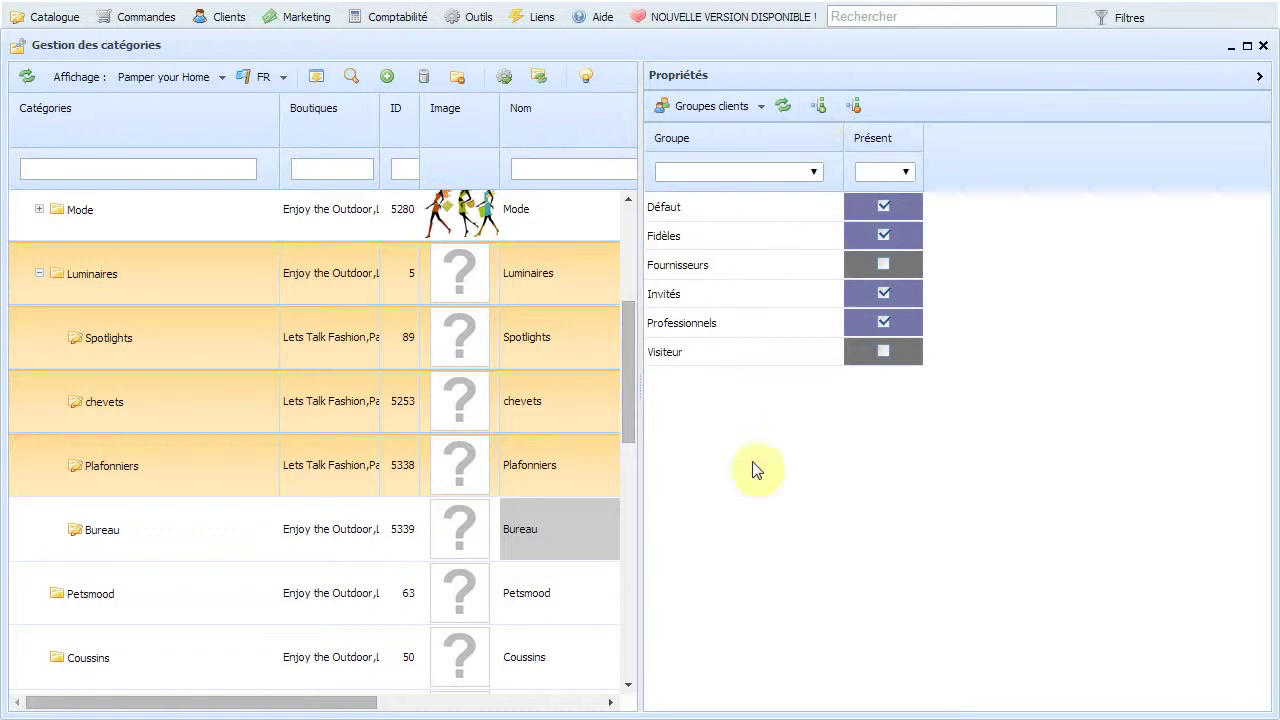
Remove the Fidèles and Invités customer groups together from the four selected categories
{"action": "left_click", "coordinate": [738, 238]}
{"action": "left_click", "coordinate": [721, 292], "text": "ctrl"}
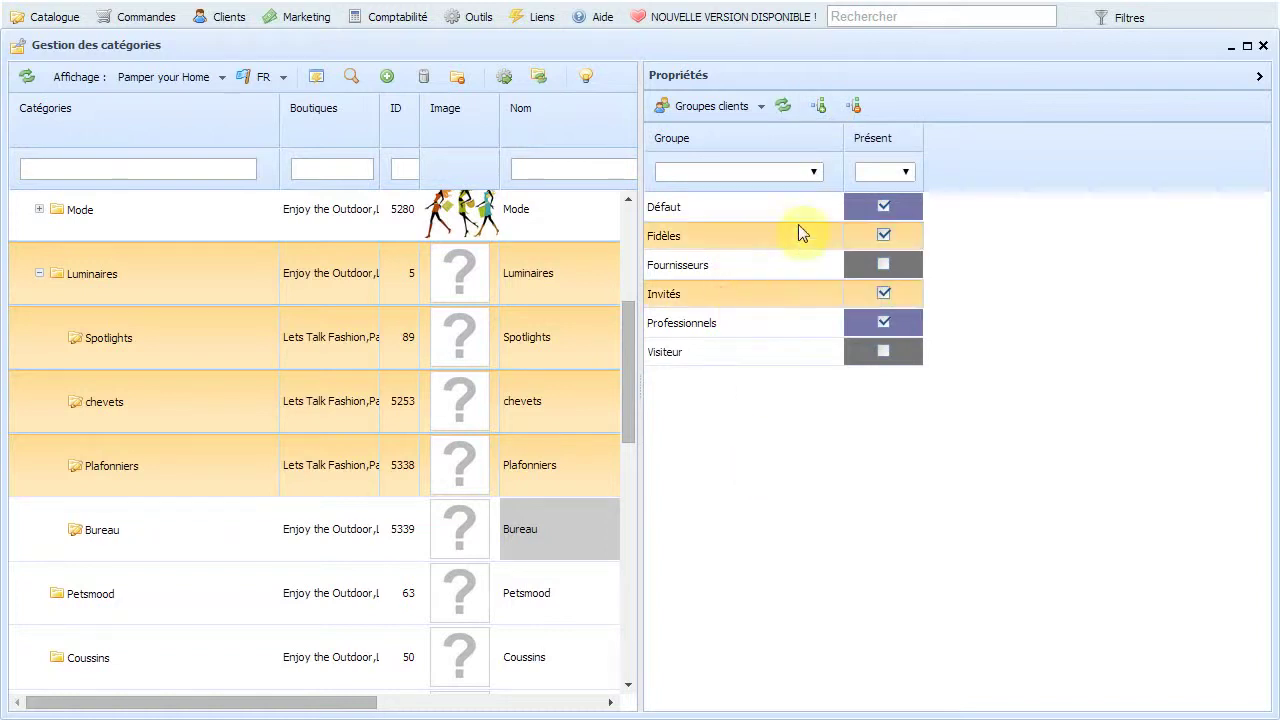
{"action": "left_click", "coordinate": [862, 103]}
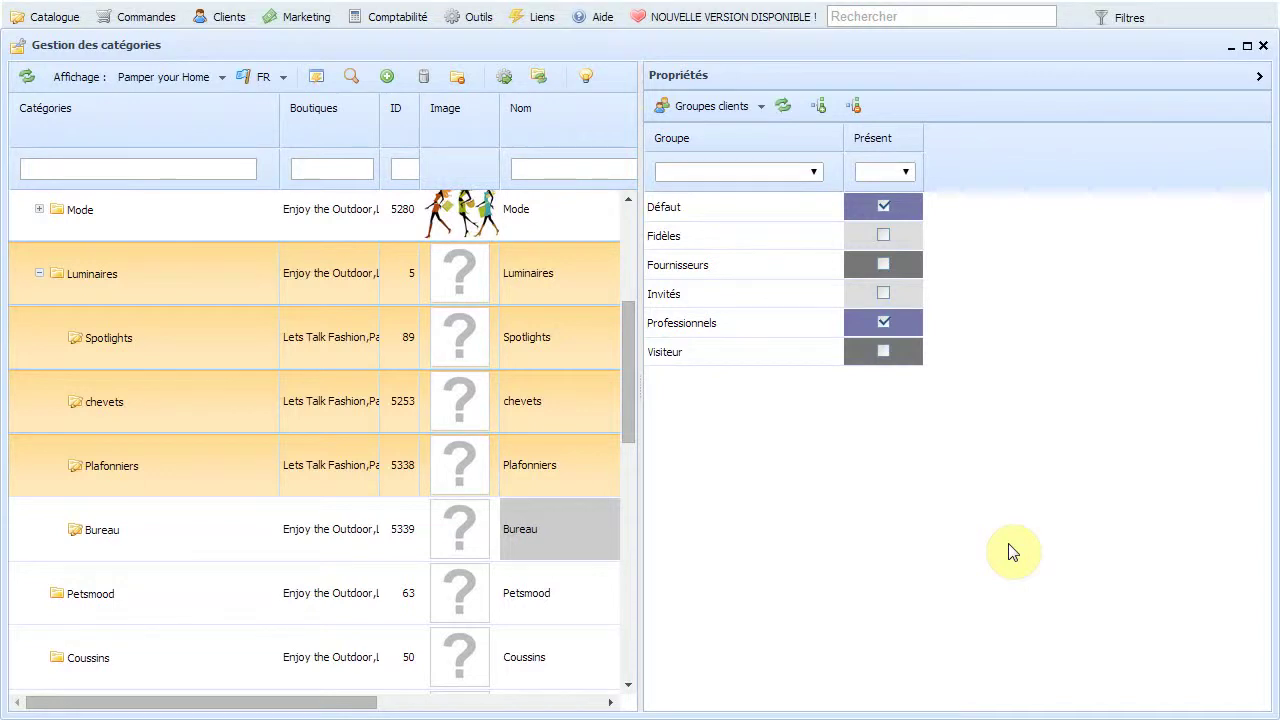
Close the category management window and select the first ten Luminaires products, from BUZZILIGHT to HEAVY DESK LIGHT
{"action": "left_click", "coordinate": [1263, 46]}
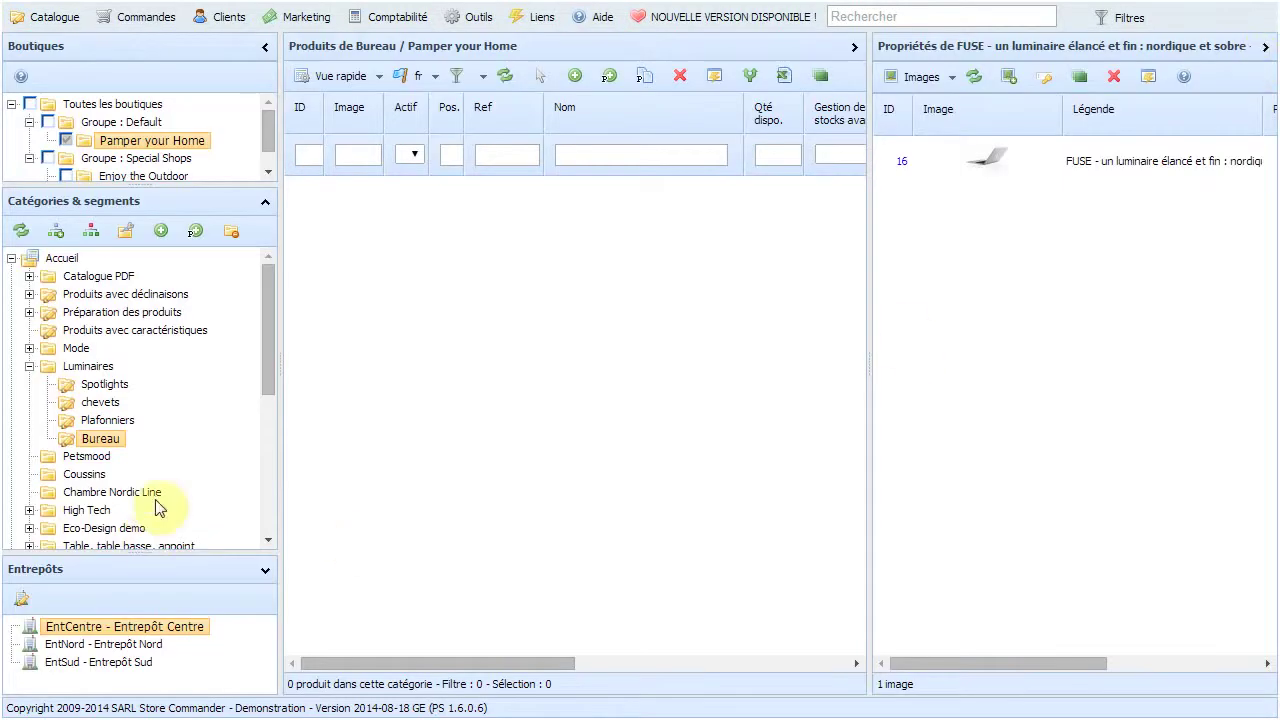
{"action": "left_click", "coordinate": [97, 369]}
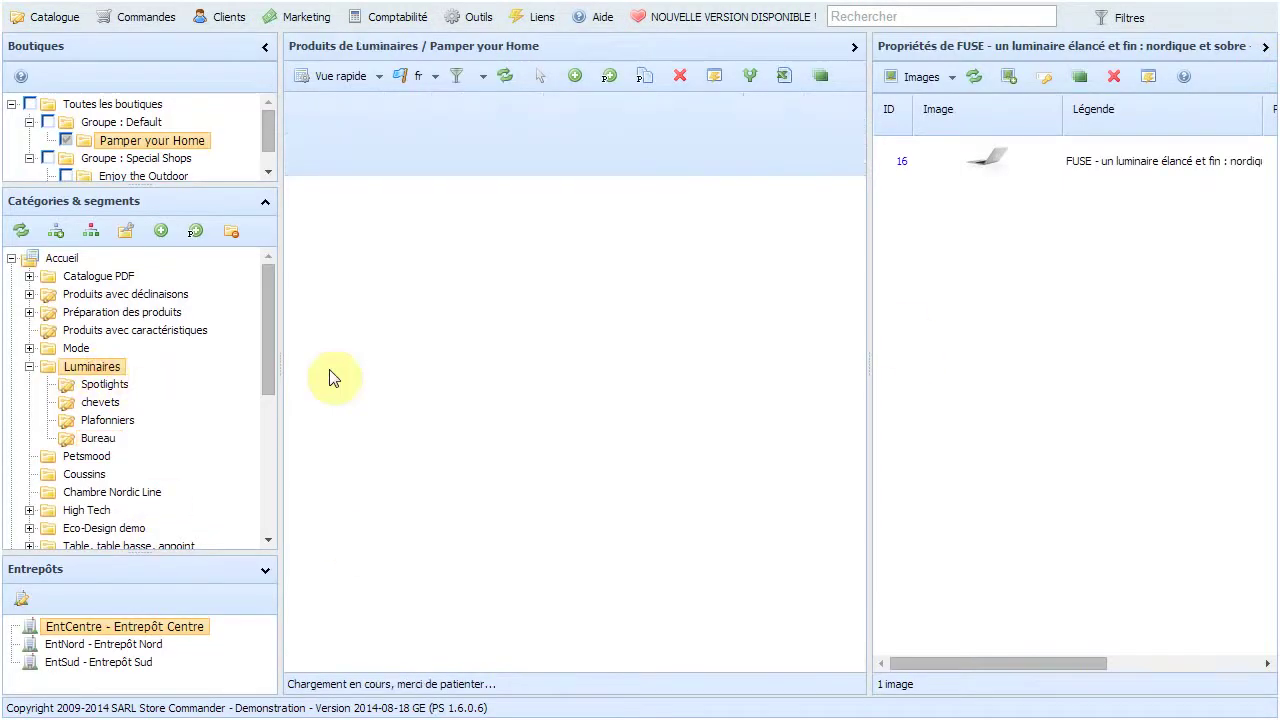
{"action": "left_click", "coordinate": [627, 208]}
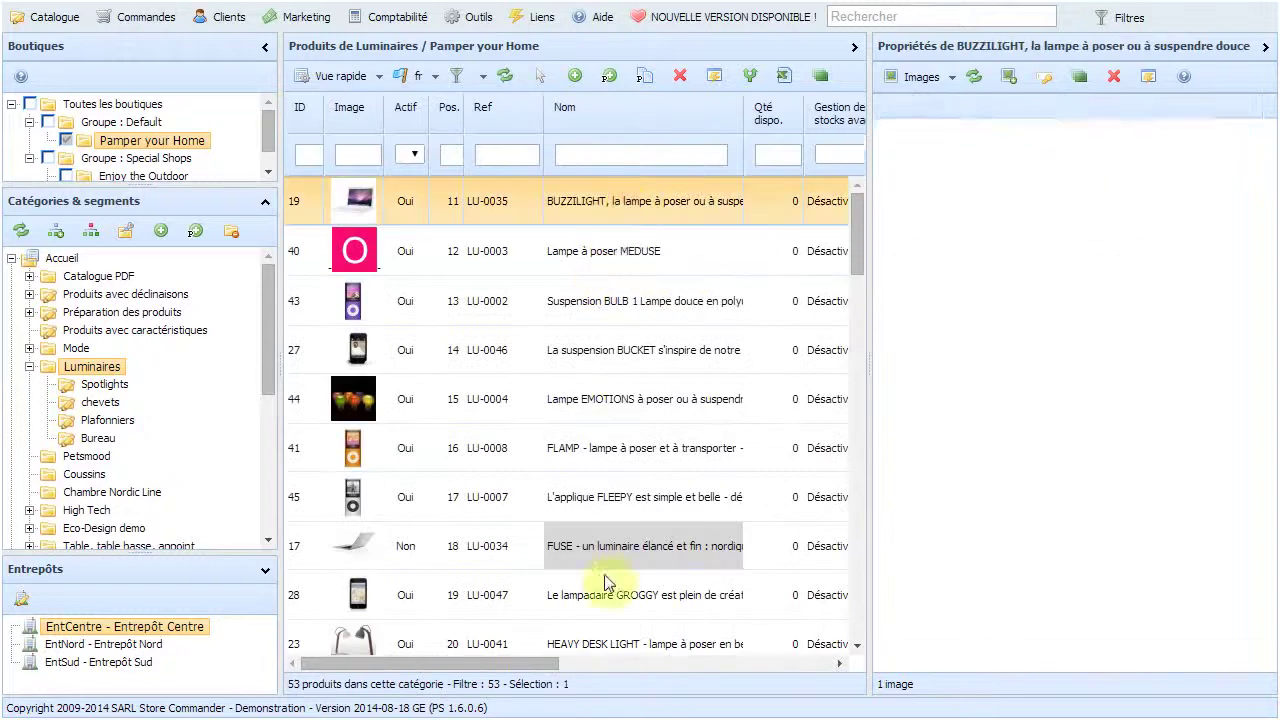
{"action": "left_click", "coordinate": [608, 646], "text": "shift"}
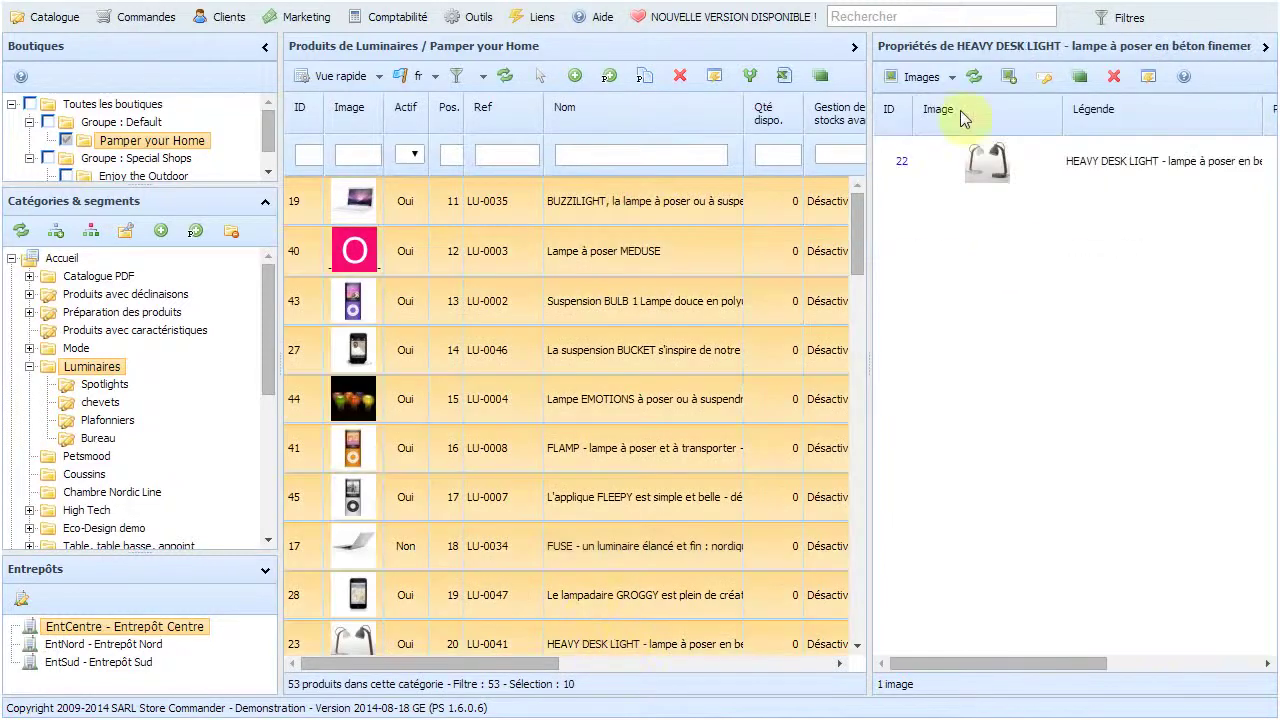
Show the category assignments of the selected products with the tree expanded, and assign them to Coupes, Vases and accessoires
{"action": "left_click", "coordinate": [930, 79]}
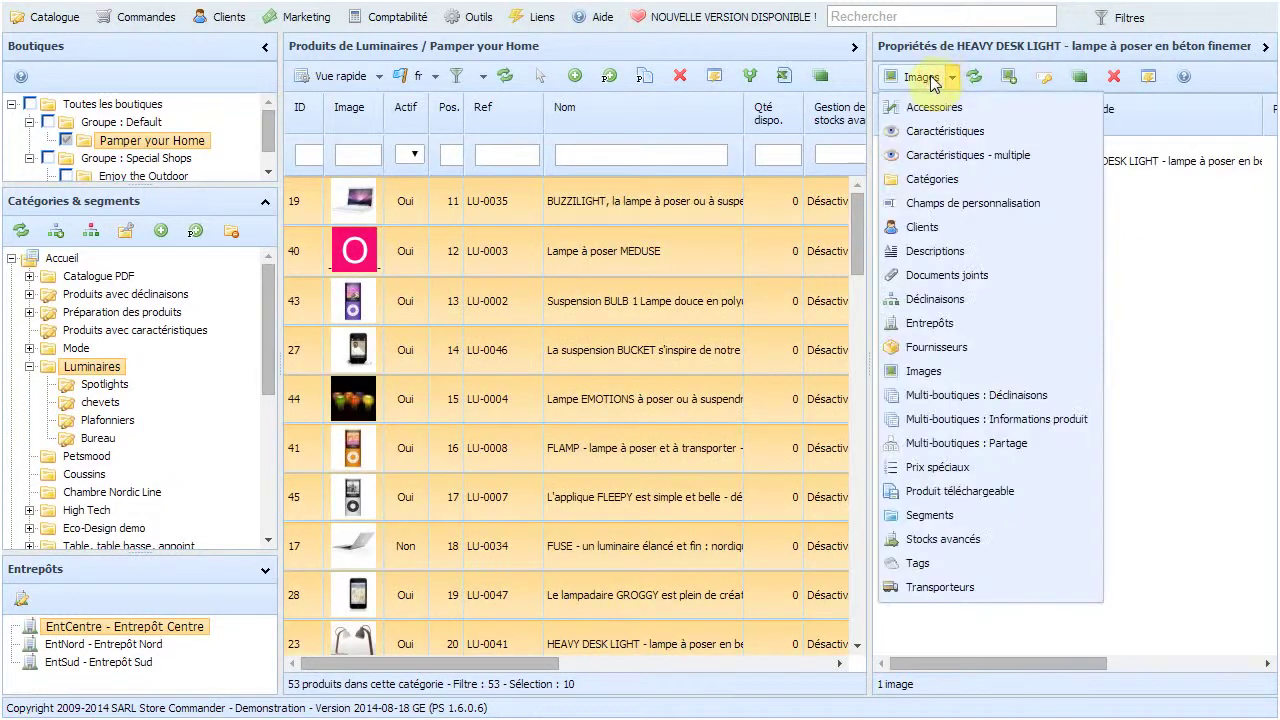
{"action": "left_click", "coordinate": [962, 181]}
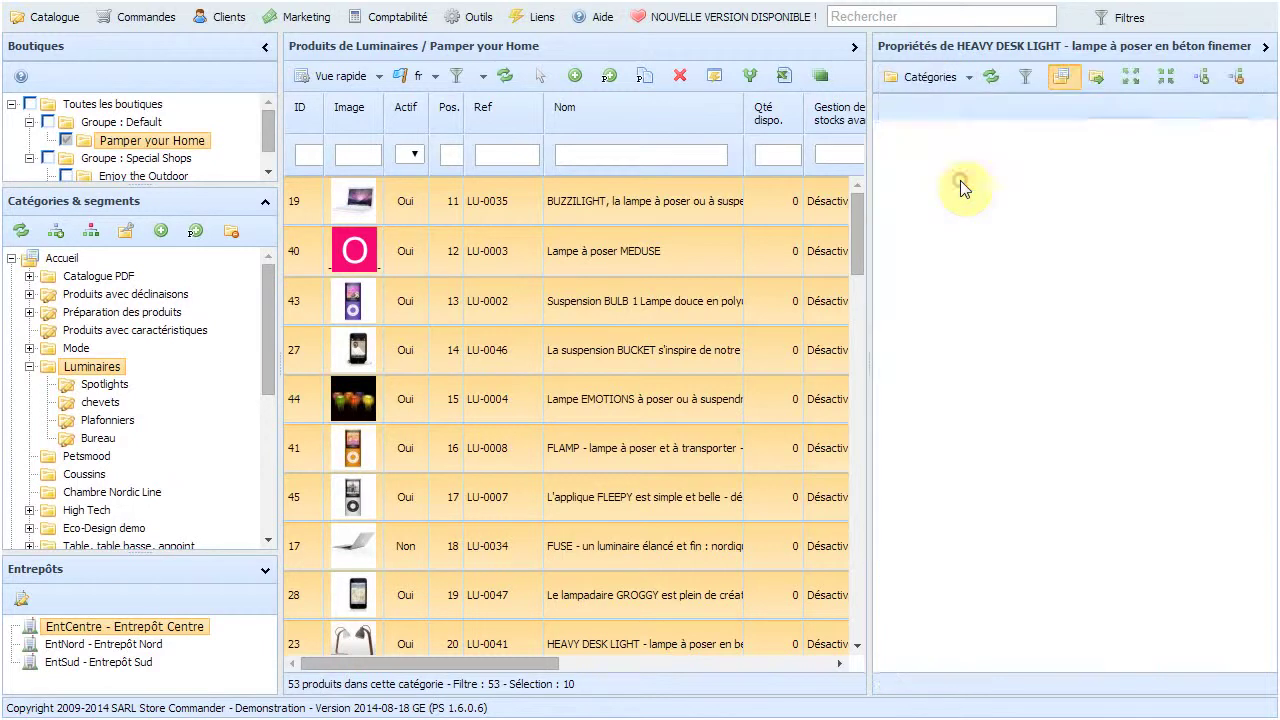
{"action": "left_click", "coordinate": [1128, 77]}
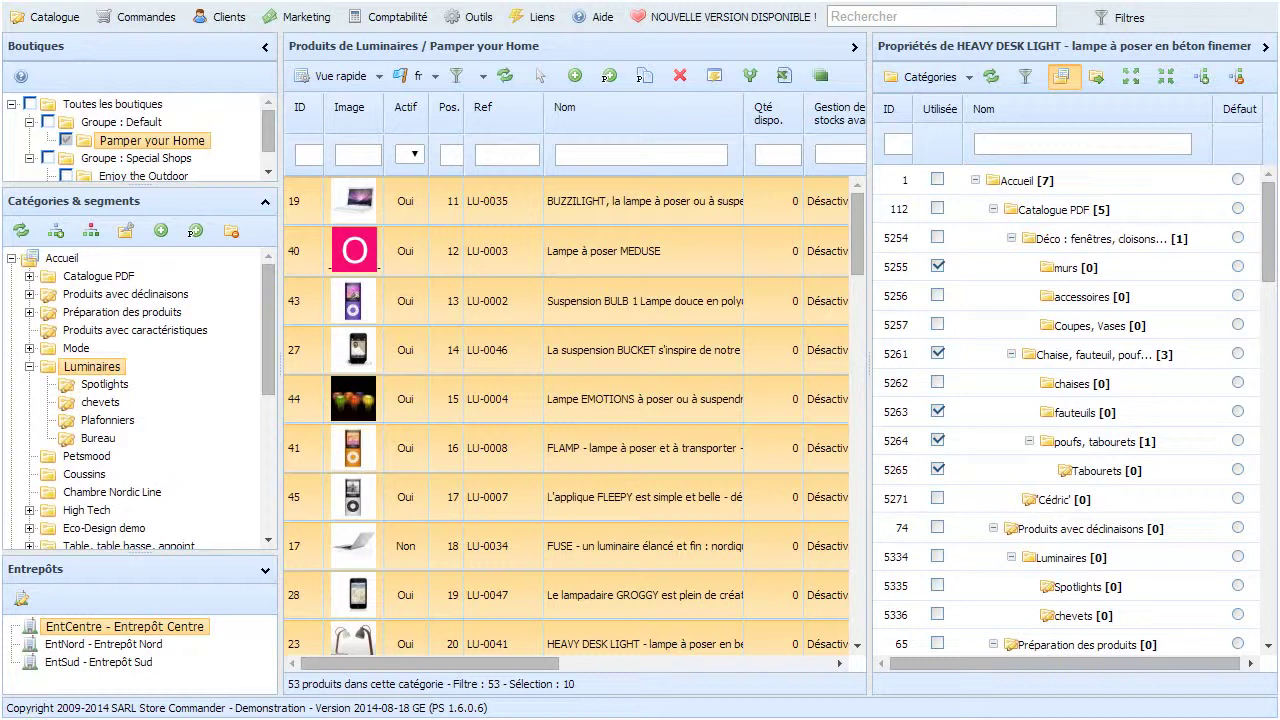
{"action": "left_click", "coordinate": [937, 324]}
{"action": "left_click", "coordinate": [937, 295]}
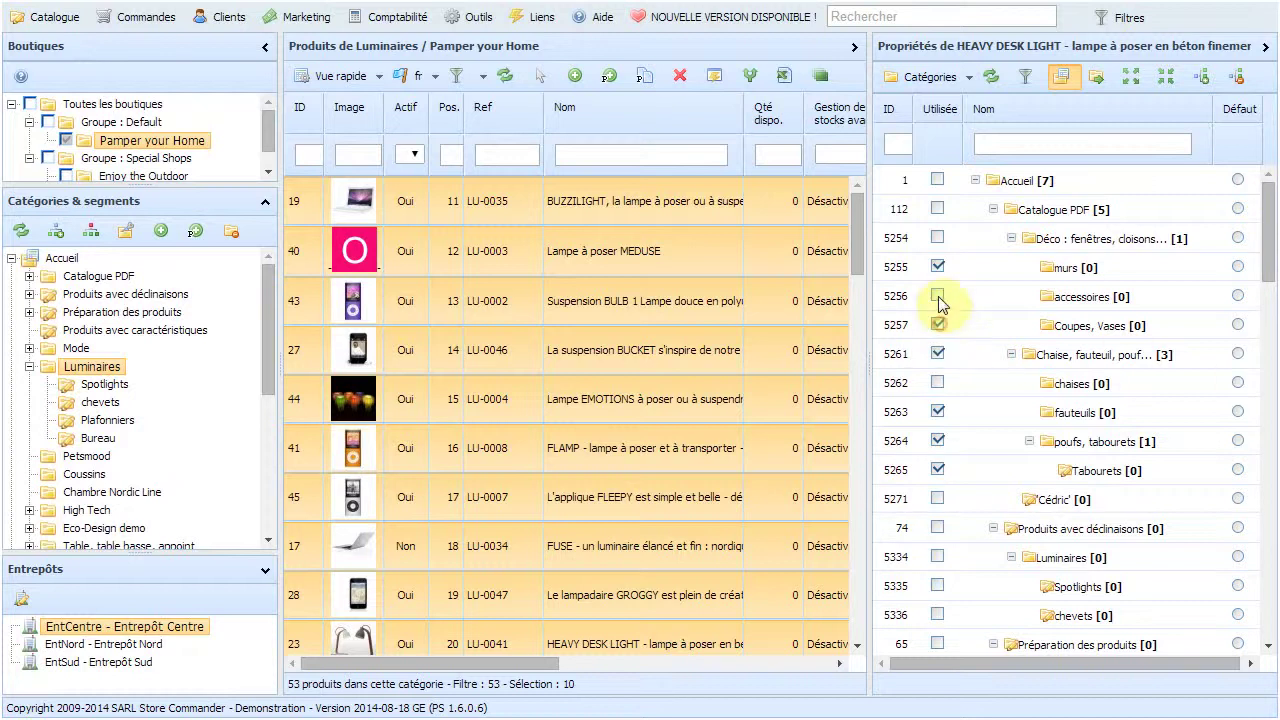
Assign the selected products at once to chaises, category 5271 and Spotlights under Produits avec déclinaisons > Luminaires
{"action": "left_click", "coordinate": [1160, 385]}
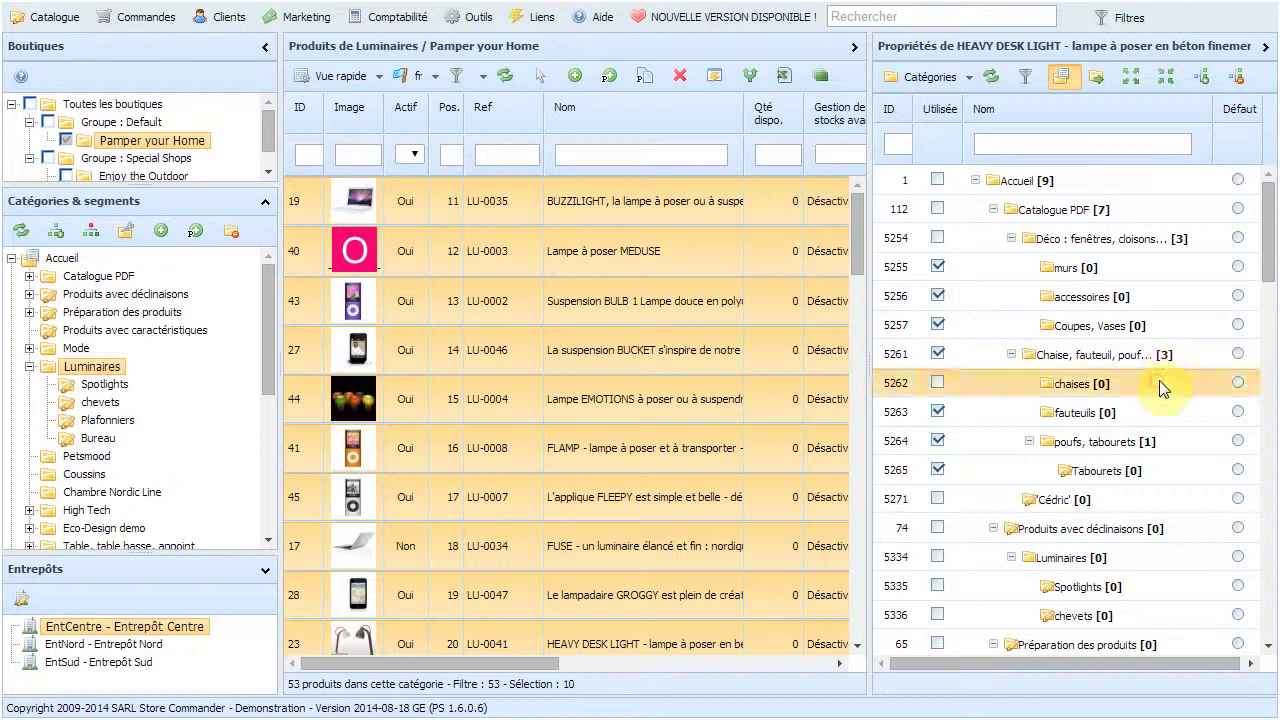
{"action": "left_click", "coordinate": [1157, 497], "text": "ctrl"}
{"action": "left_click", "coordinate": [1157, 587], "text": "ctrl"}
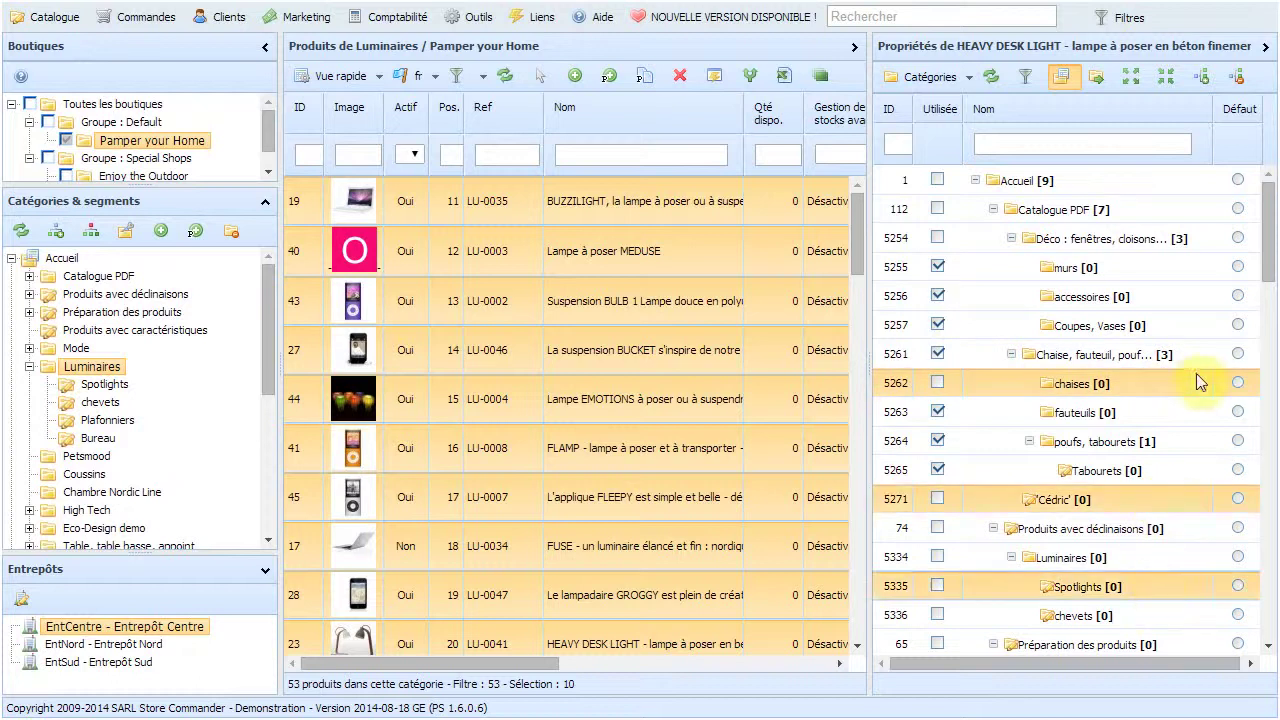
{"action": "left_click", "coordinate": [1212, 80]}
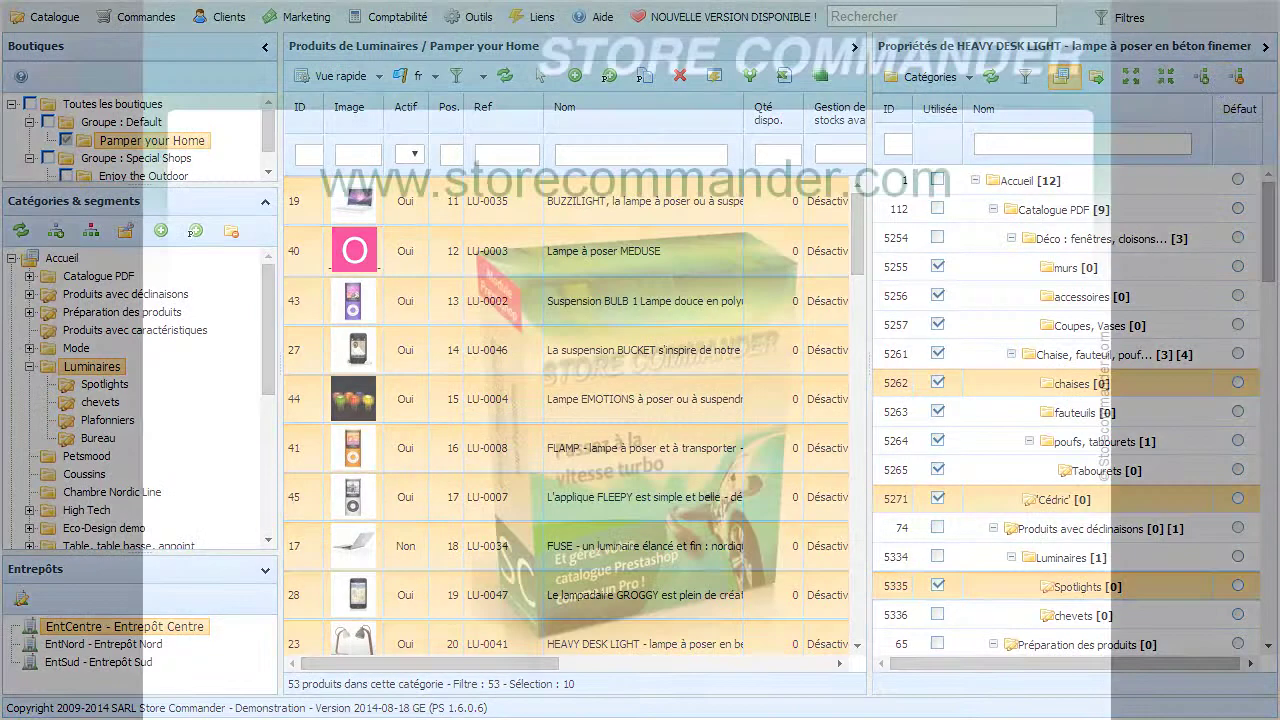